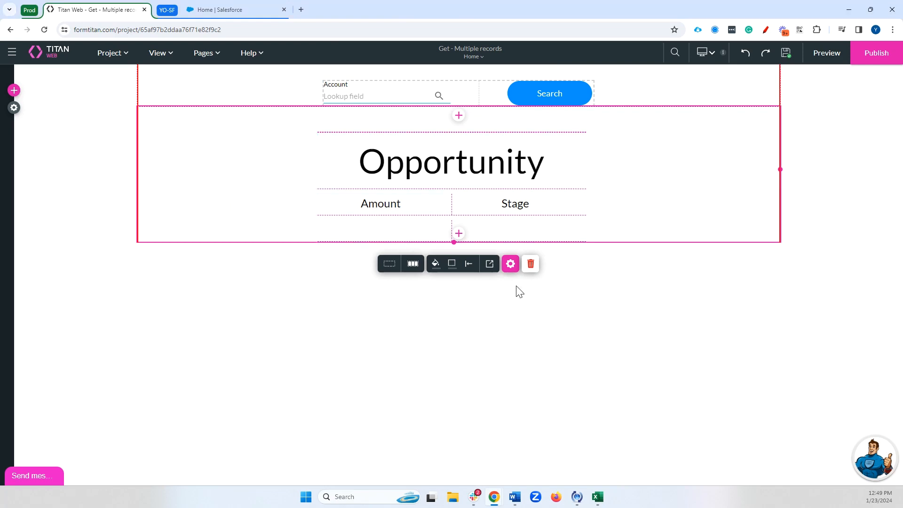
Check the repeat setting of the strip that holds the Opportunity, Amount and Stage elements.
click(511, 265)
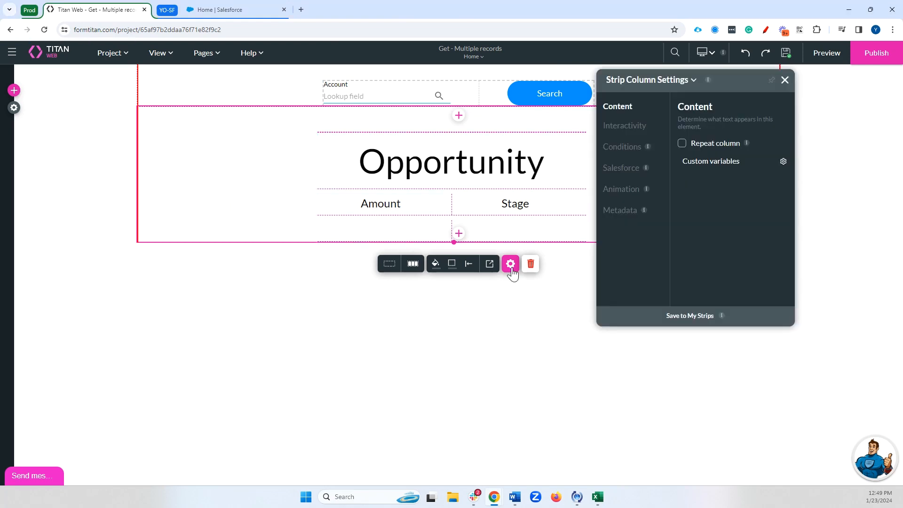
click(388, 264)
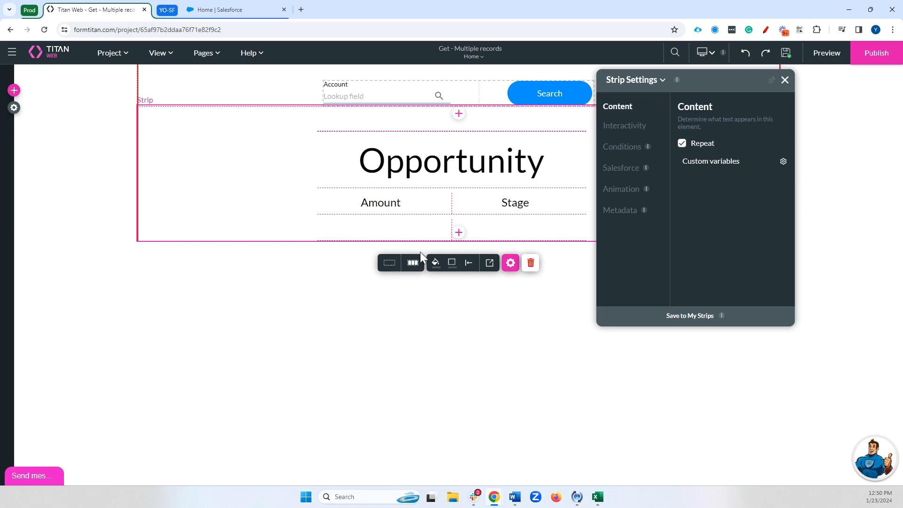
click(784, 80)
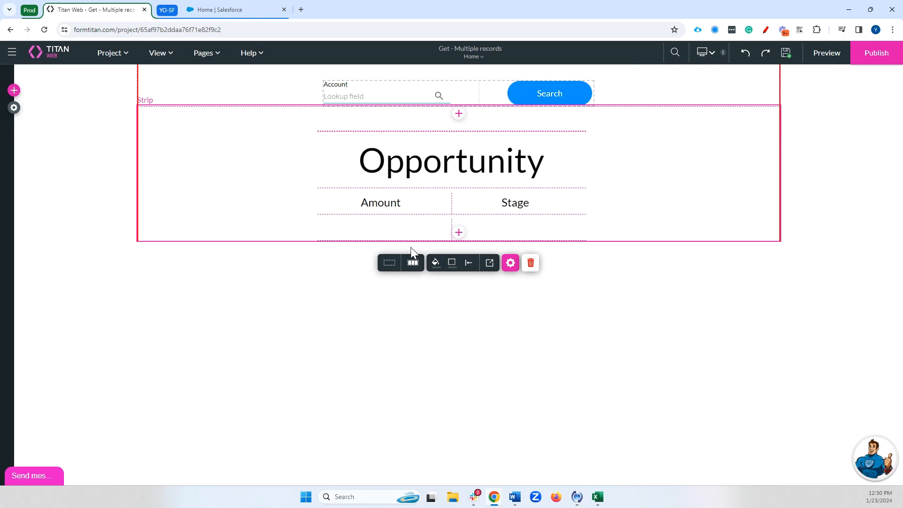
Open the Opportunity get integration and review its Salesforce field mapping, filtered to mapped elements only.
click(14, 108)
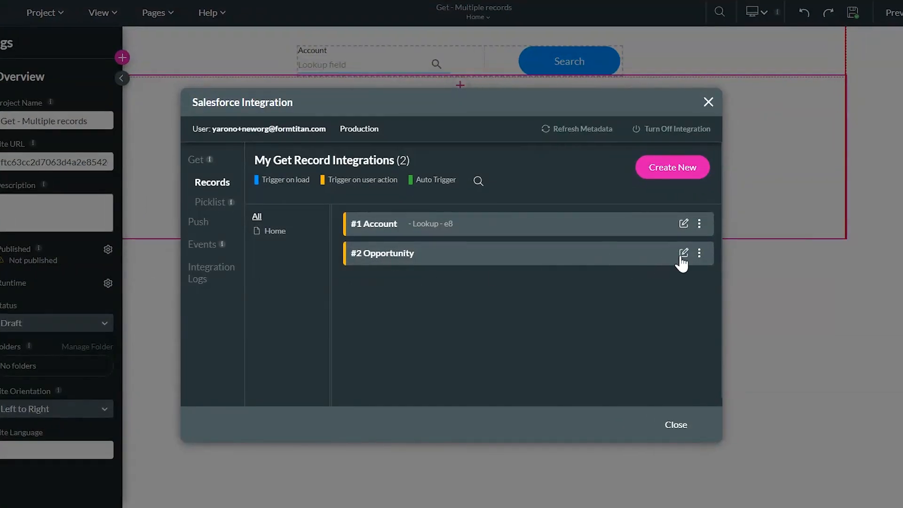
click(683, 254)
click(225, 150)
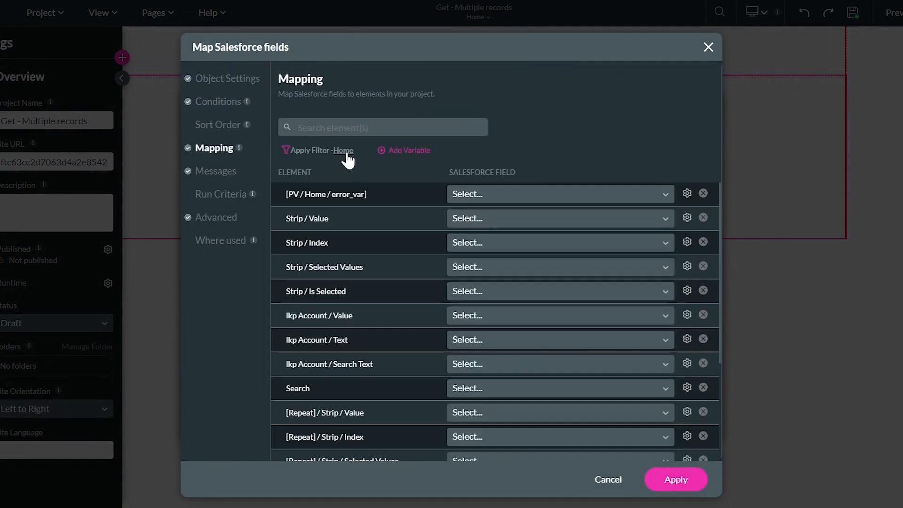
click(345, 150)
click(346, 201)
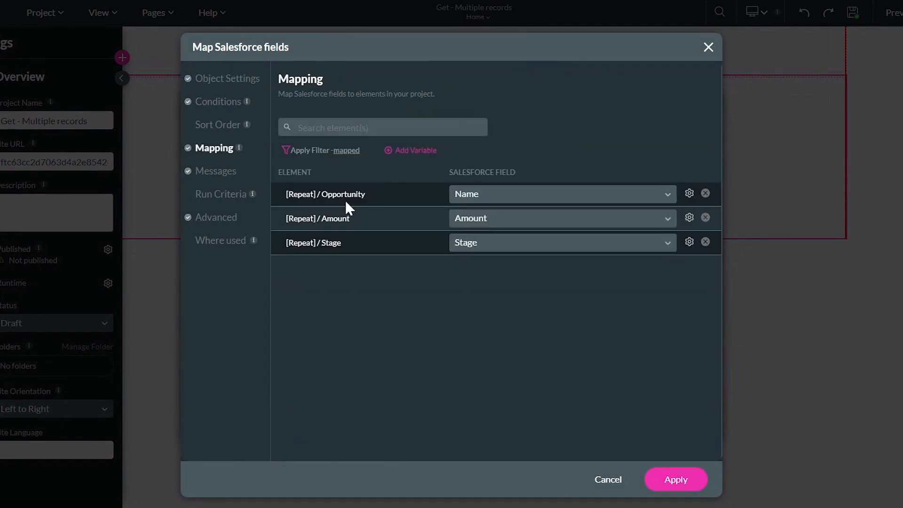
Review the conditions and object settings of the Opportunity integration, and close the Salesforce integration without changes.
click(231, 104)
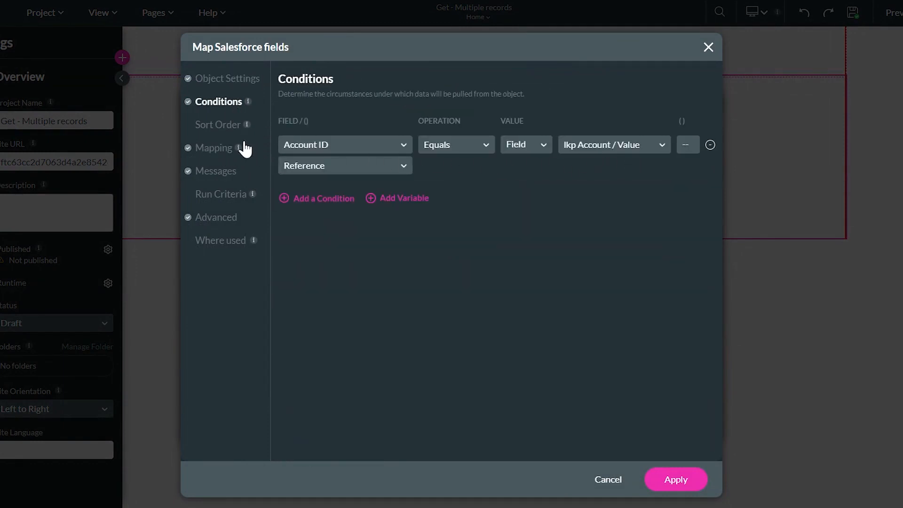
click(222, 85)
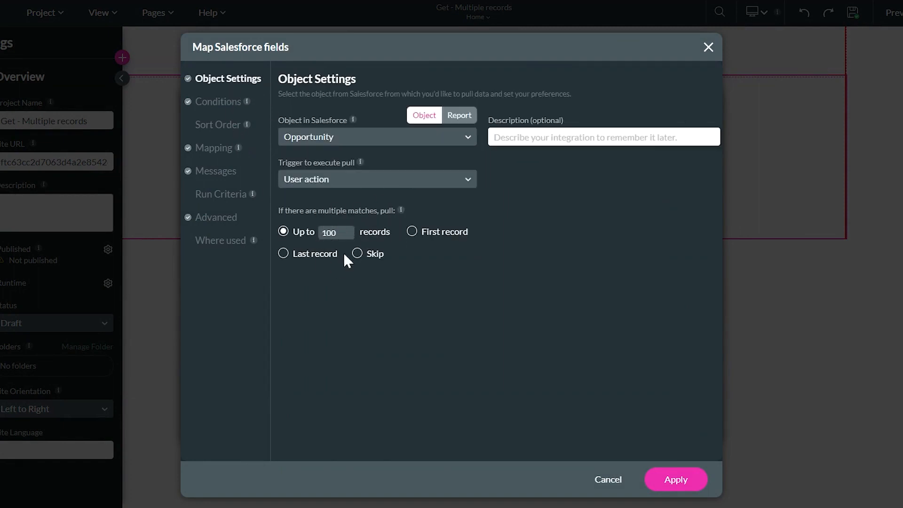
click(708, 47)
click(702, 94)
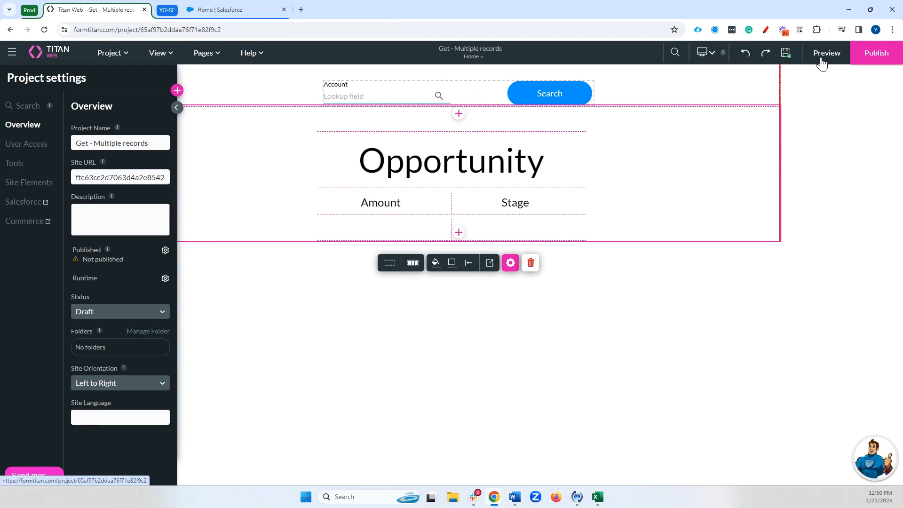
Preview the page and look up the account United Oil & Gas Corp. using the term "united".
click(826, 53)
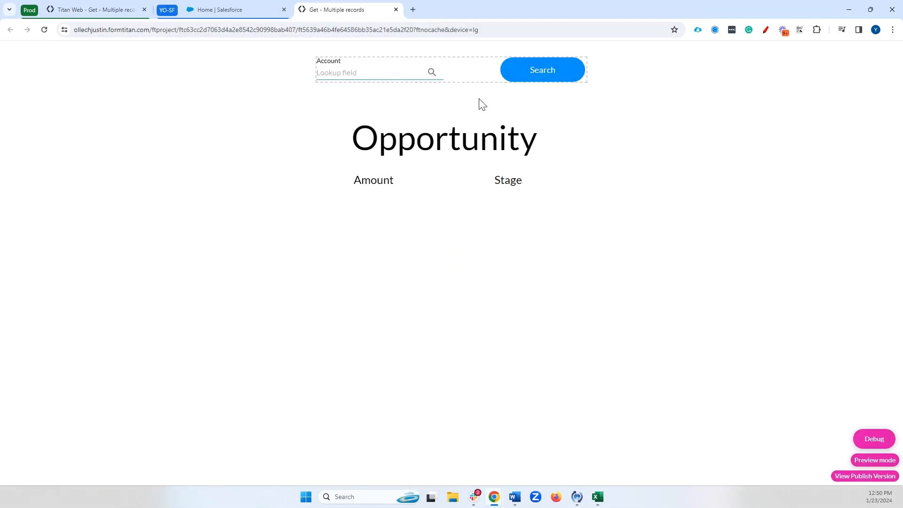
click(387, 74)
text(n)
key(BackSpace)
text(uni)
text(t)
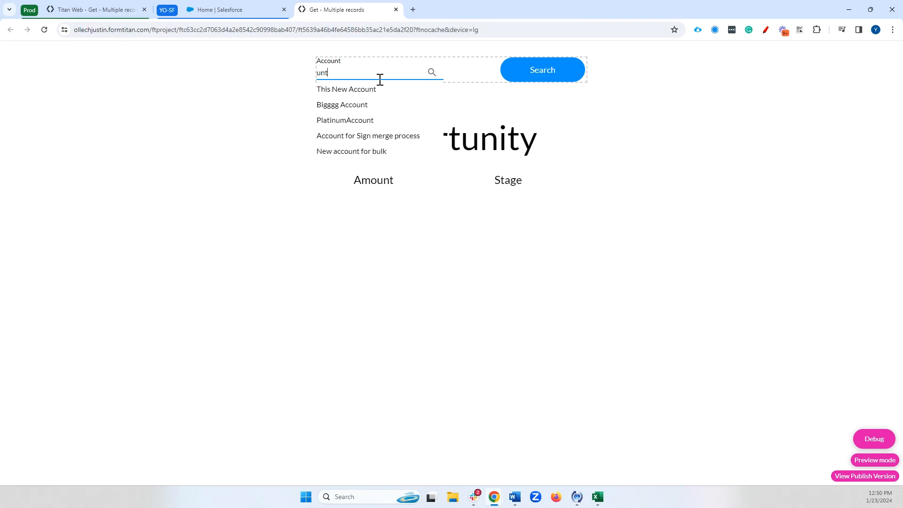
key(BackSpace)
text(ited)
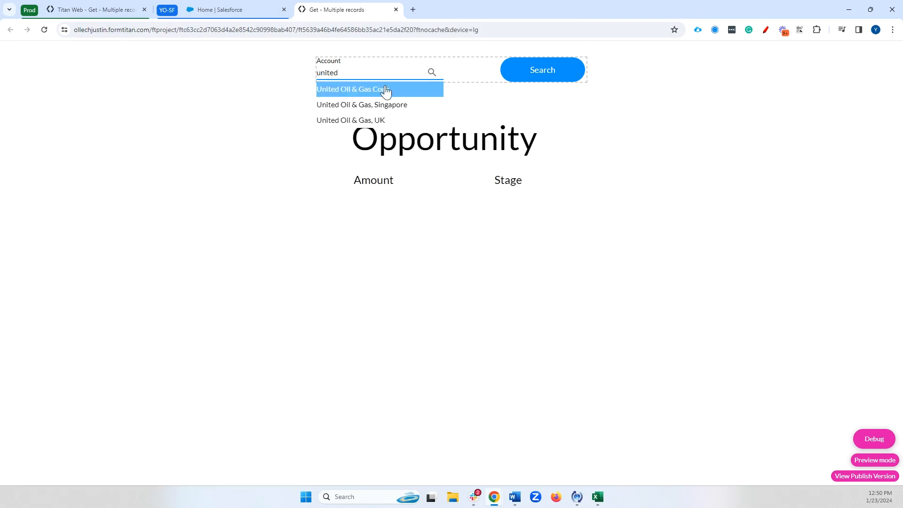
click(376, 94)
Run the opportunity search for the chosen account and look through all the repeated records.
click(524, 79)
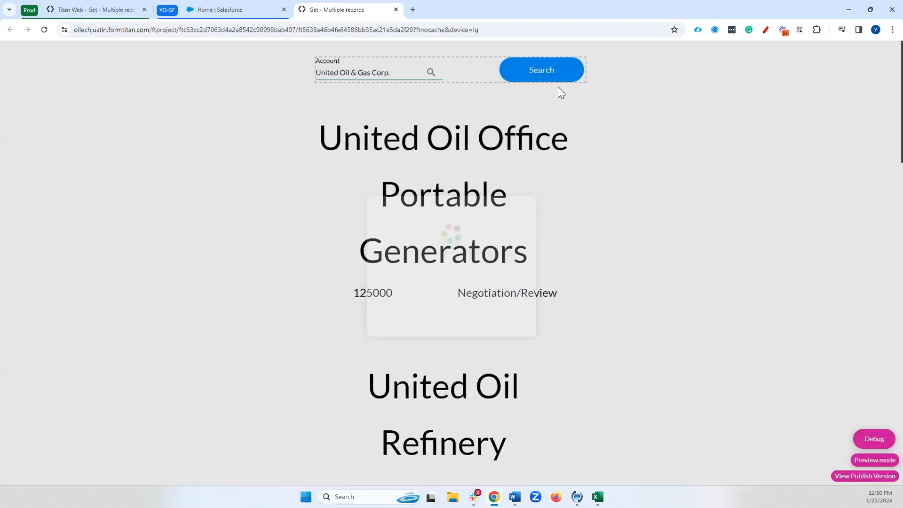
scroll(608, 145, down, 7)
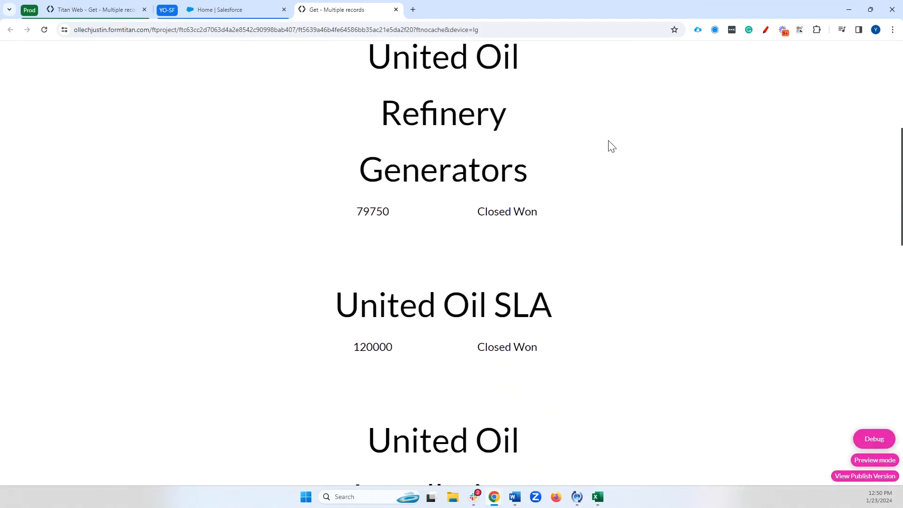
scroll(611, 146, down, 15)
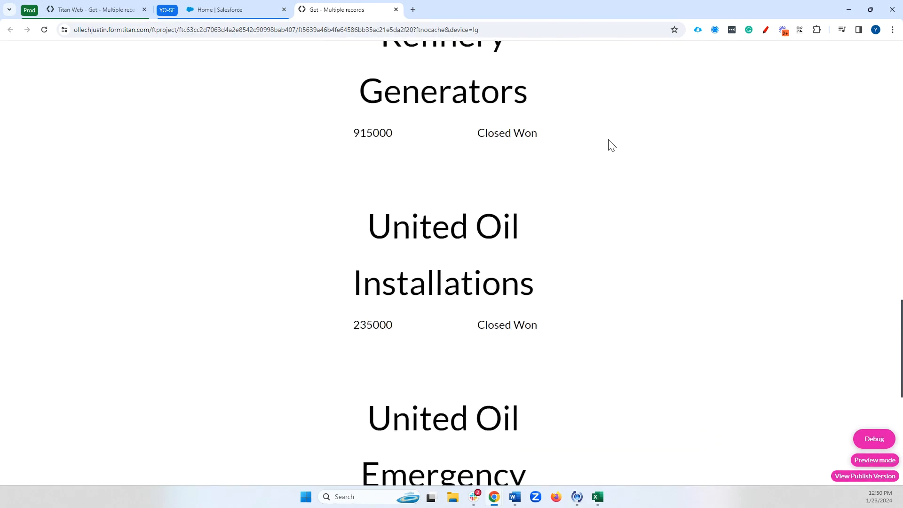
scroll(611, 145, down, 13)
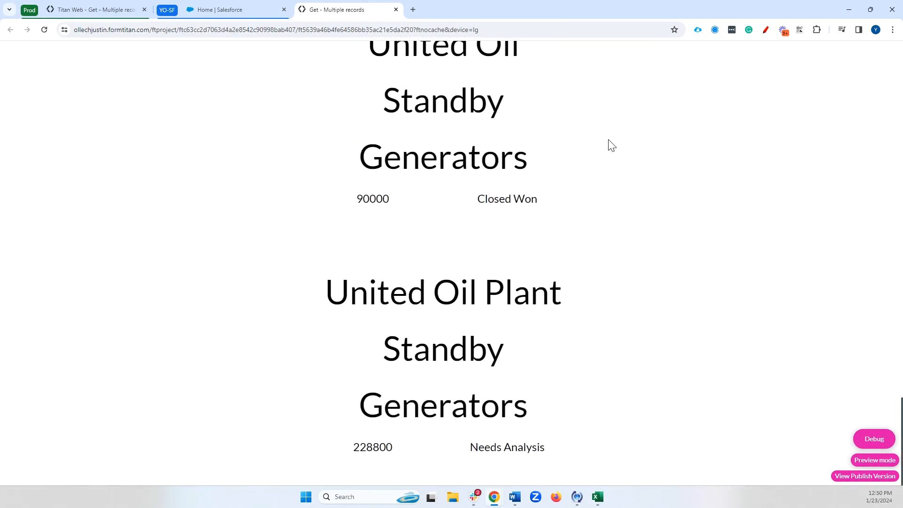
Lower the maximum number of records the Opportunity integration pulls on multiple matches, apply it and save the project.
click(106, 8)
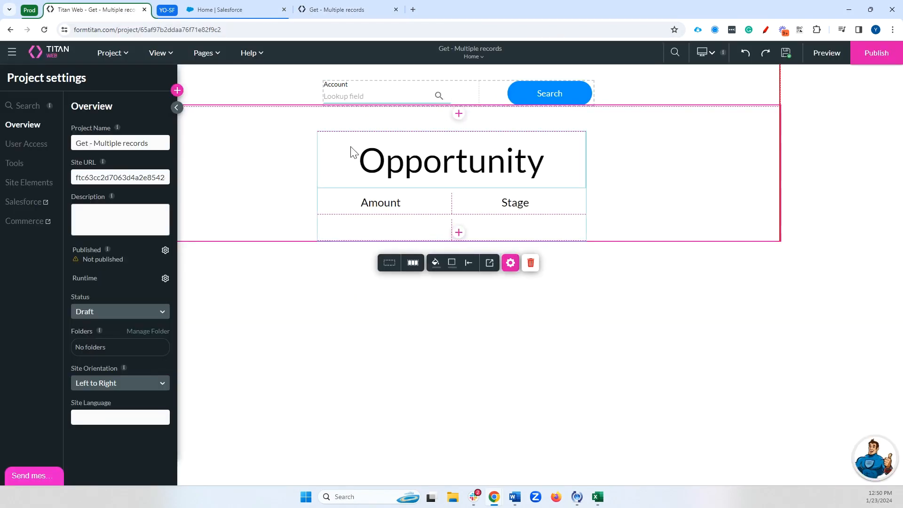
click(56, 208)
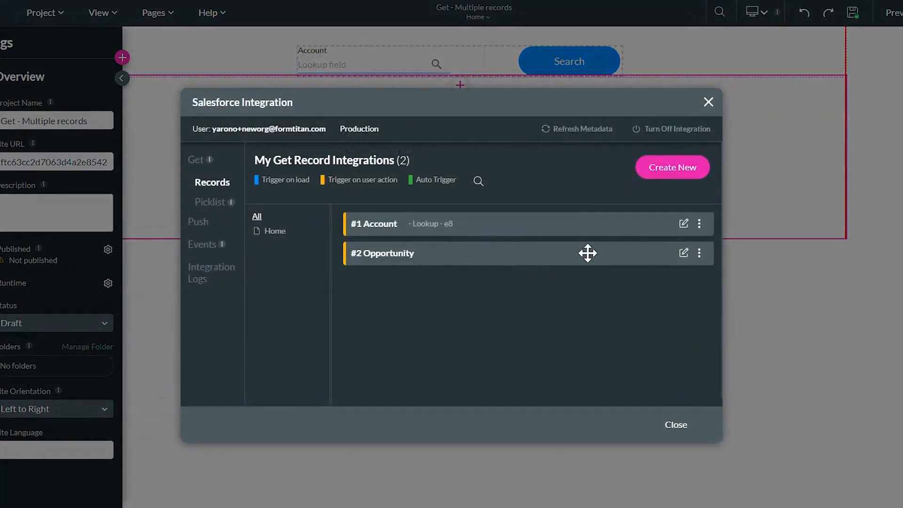
click(651, 252)
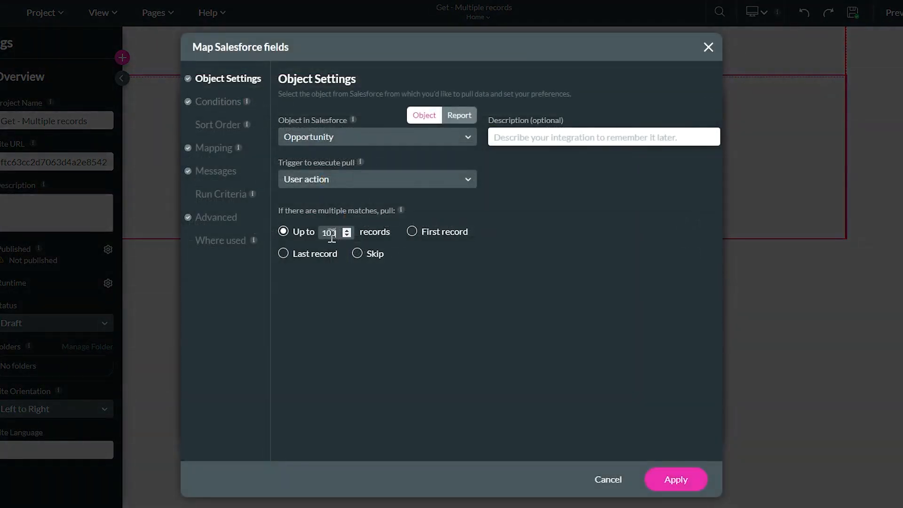
double_click(329, 233)
click(655, 478)
click(675, 427)
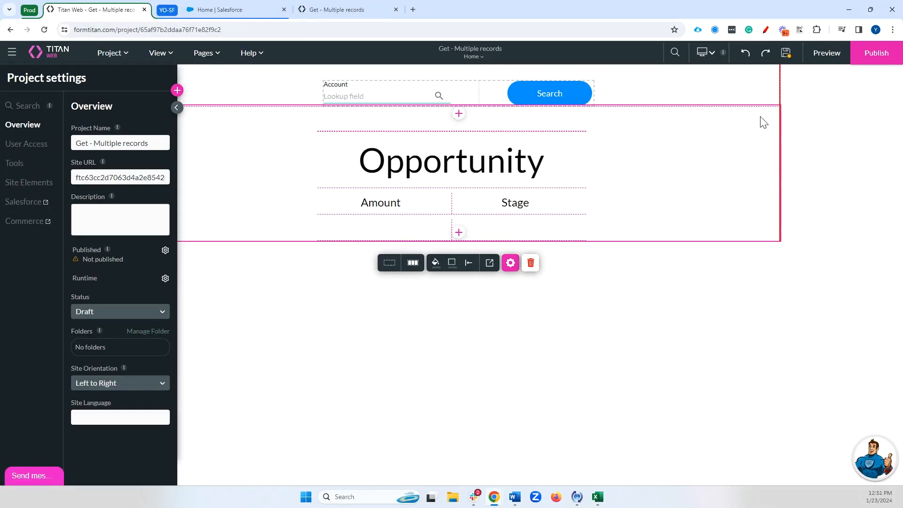
click(785, 52)
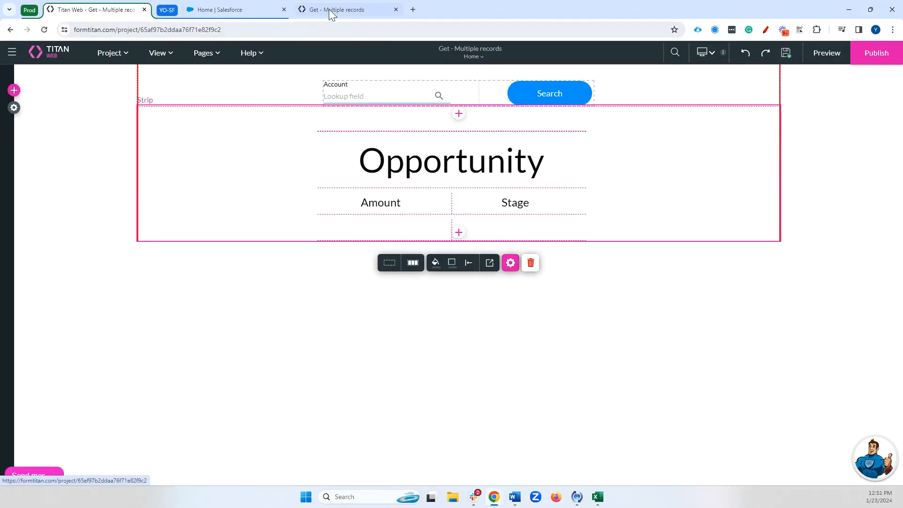
Reload the preview, search the opportunities of United Oil & Gas Corp. and check how many records are repeated.
click(328, 9)
key(F5)
click(355, 74)
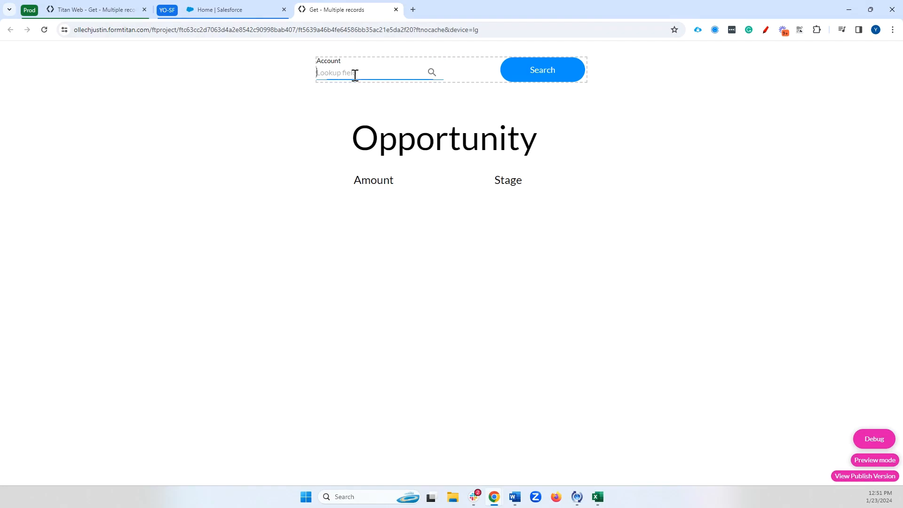
text(united)
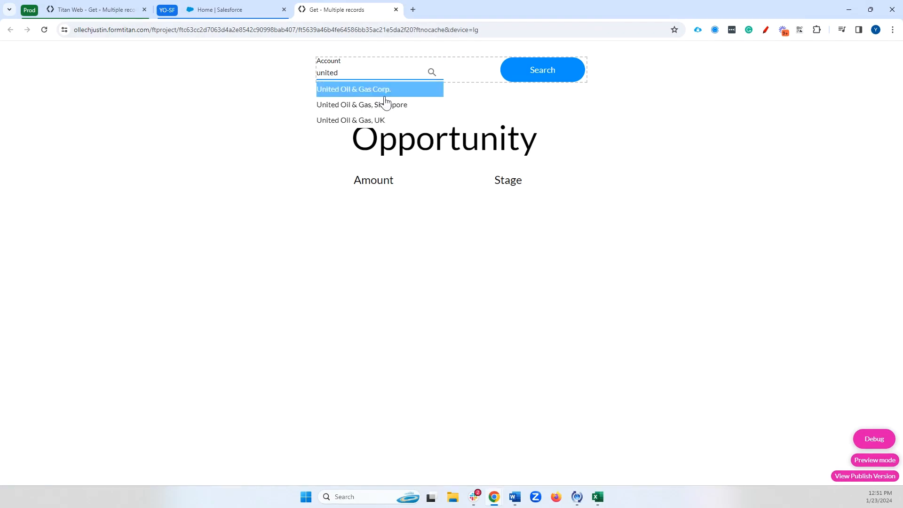
key(Return)
scroll(618, 143, down, 10)
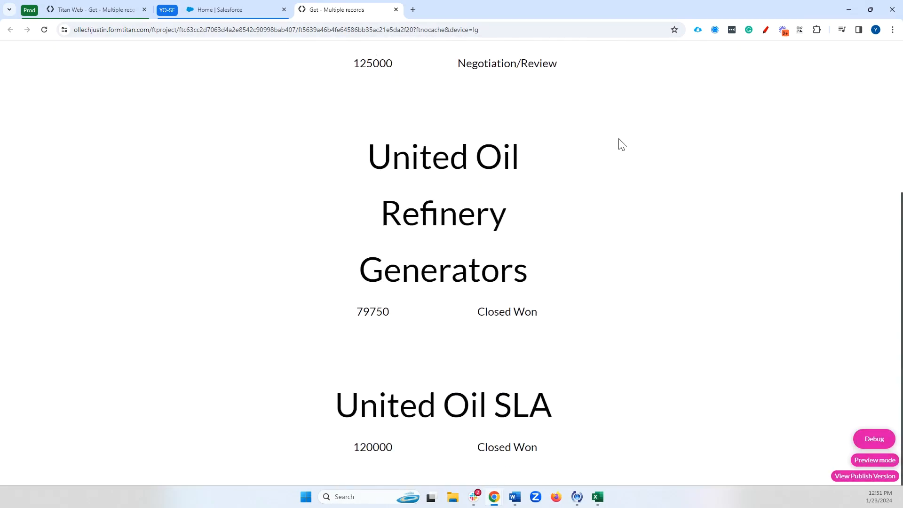
scroll(621, 143, up, 5)
scroll(620, 143, down, 4)
scroll(622, 141, up, 5)
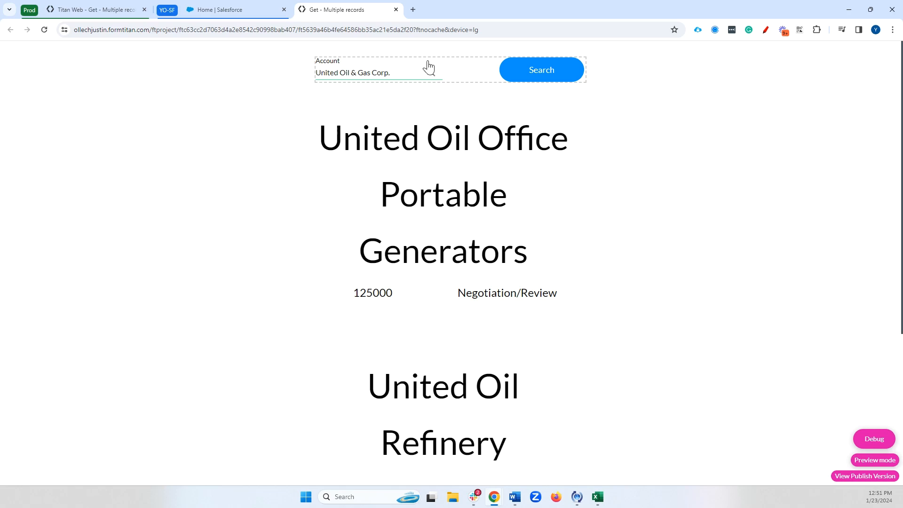
Close the preview and raise the Opportunity integration's maximum number of pulled records, applying the change.
click(396, 10)
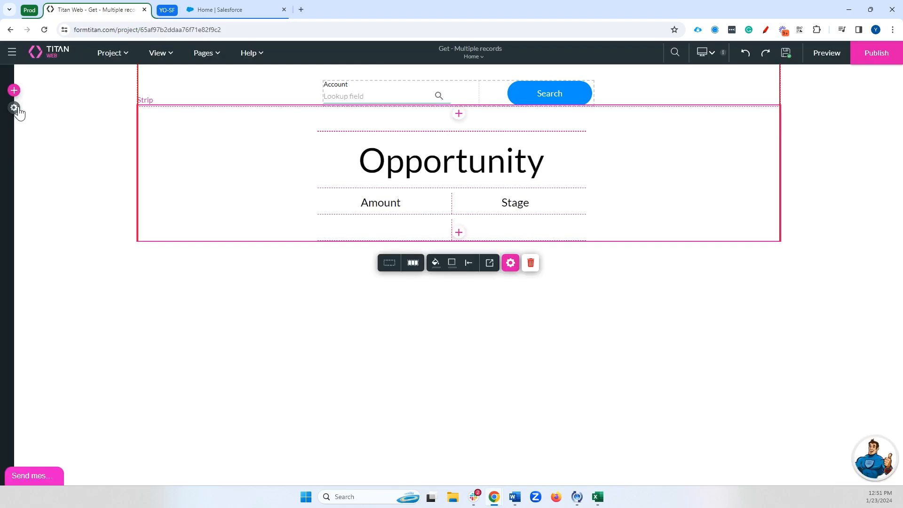
click(16, 108)
click(51, 208)
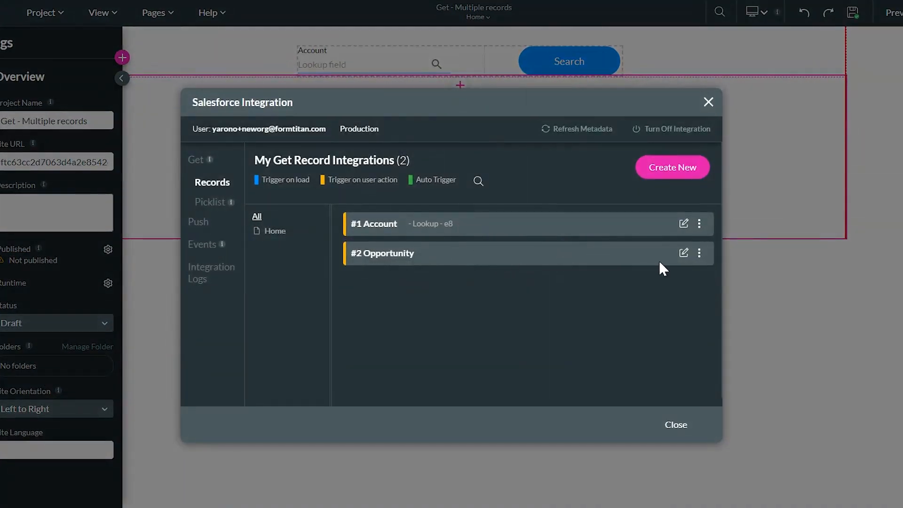
click(683, 253)
double_click(328, 236)
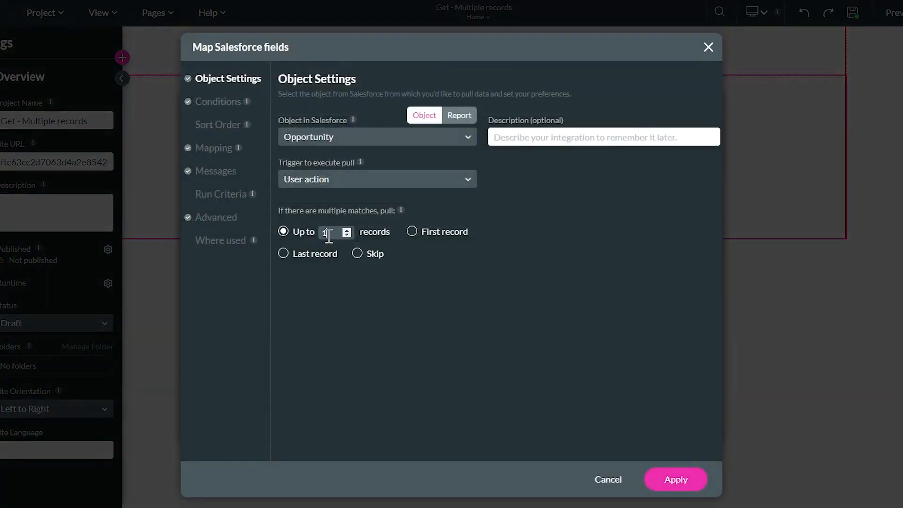
click(661, 478)
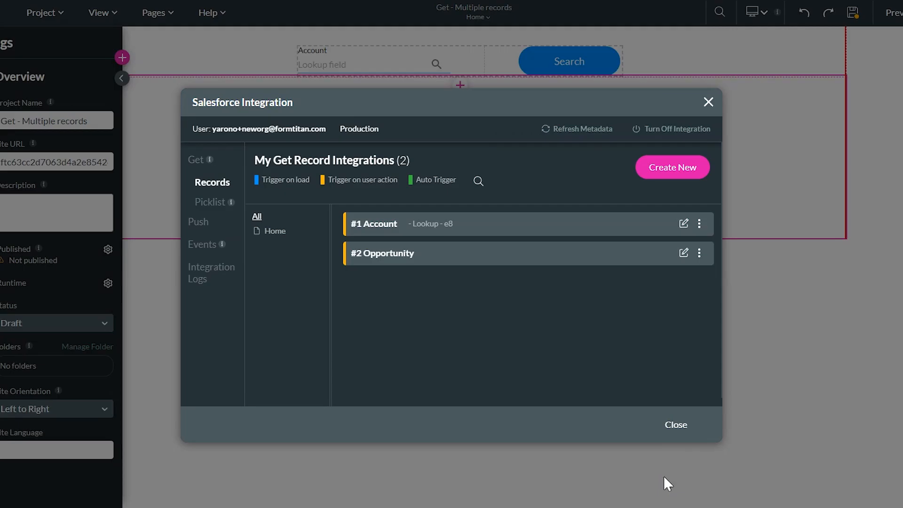
click(676, 432)
Preview the updated page and search for the opportunities of the account United Oil & Gas Corp.
click(823, 58)
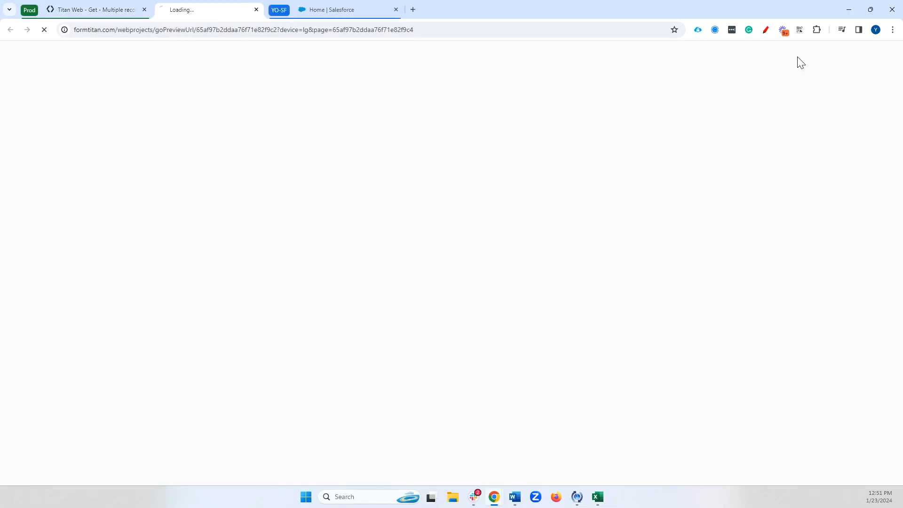
click(380, 73)
text(united)
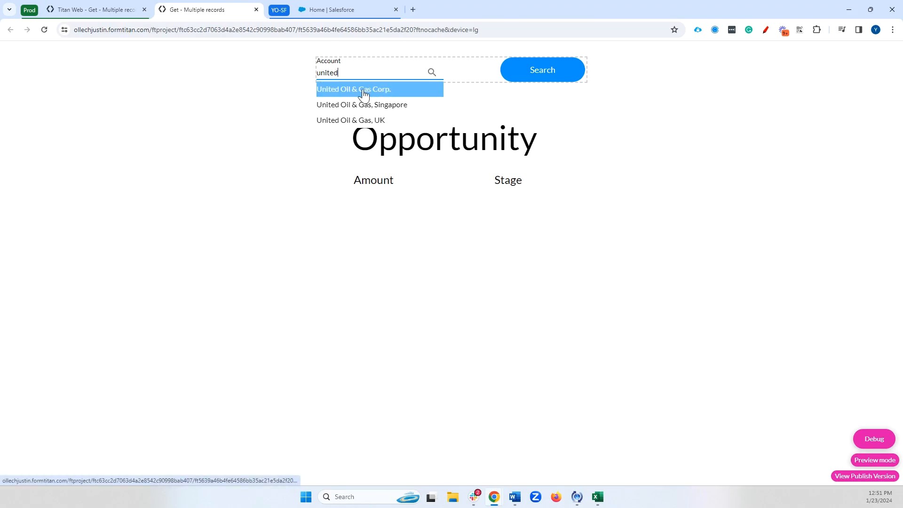
click(397, 88)
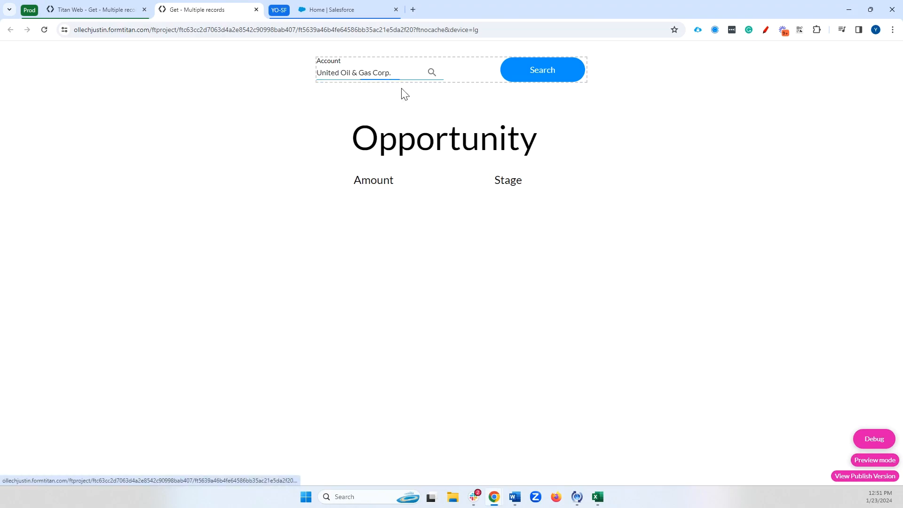
click(534, 75)
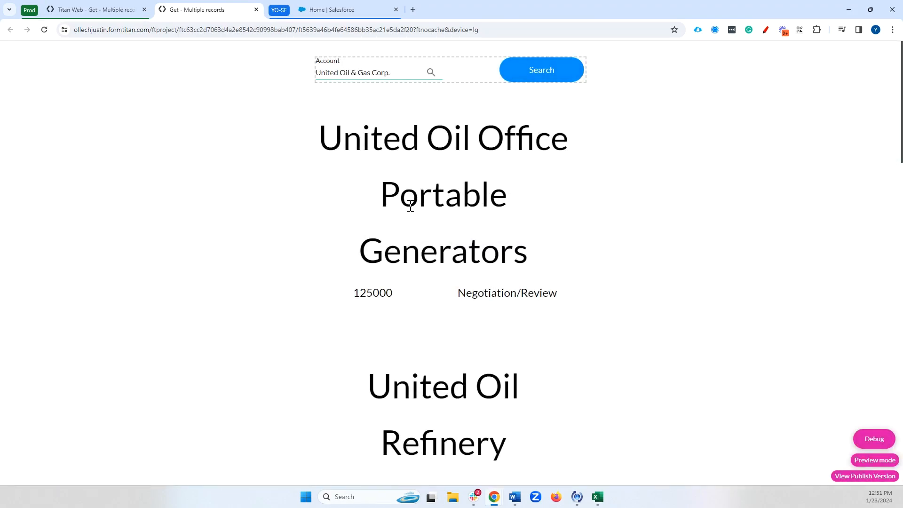
Look through the repeated opportunities and highlight the amount of the first United Oil Installations record.
scroll(386, 235, down, 6)
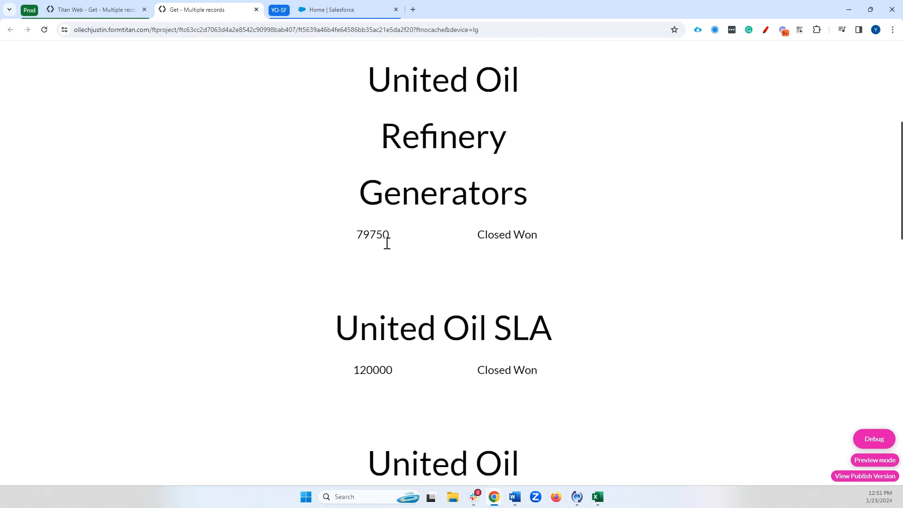
scroll(385, 245, down, 6)
drag(358, 258, 394, 258)
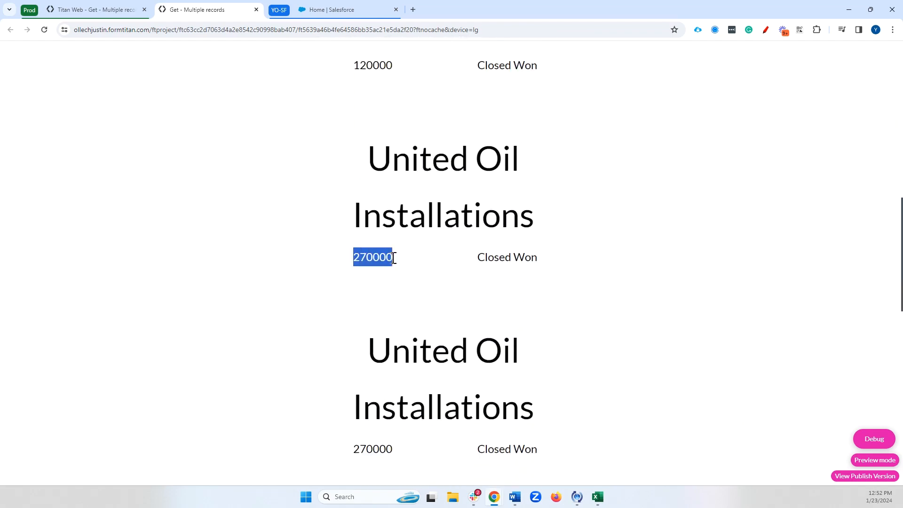
Look through the repeated opportunities again to check in what order their amounts are listed.
scroll(479, 254, up, 10)
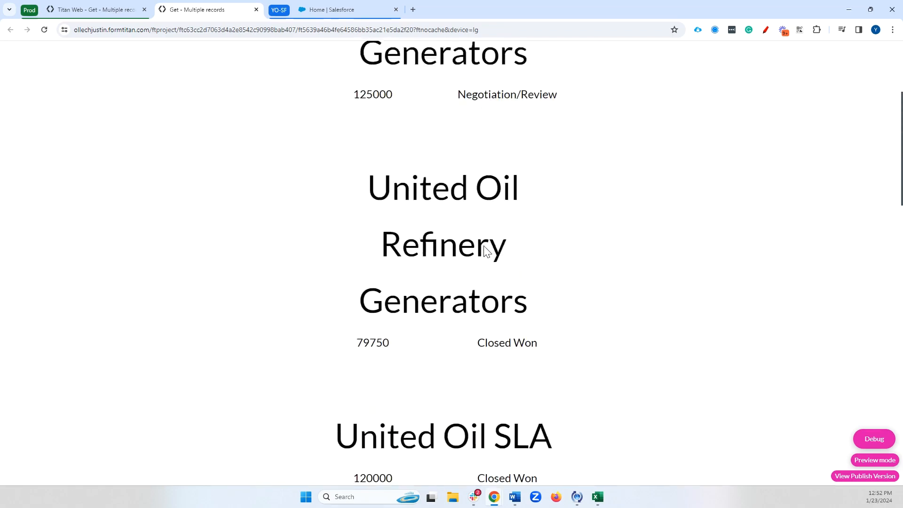
scroll(484, 245, down, 15)
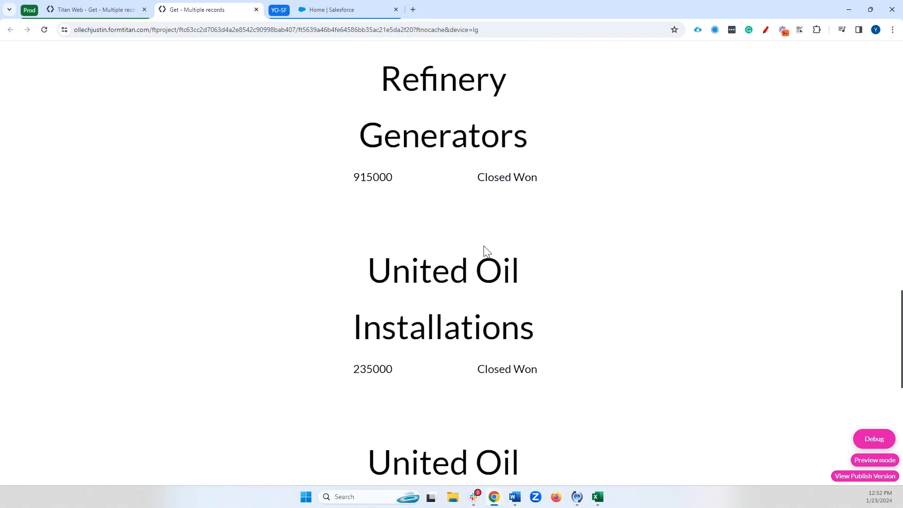
scroll(387, 263, down, 5)
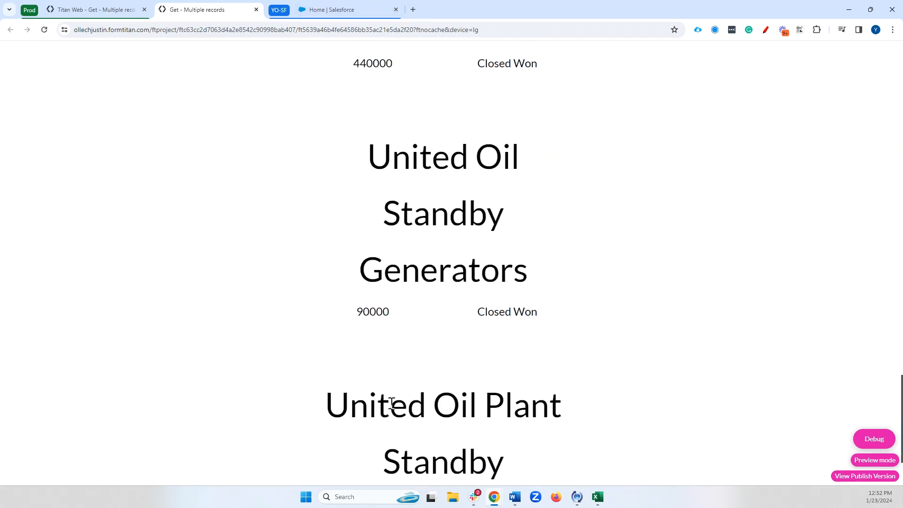
scroll(387, 315, up, 6)
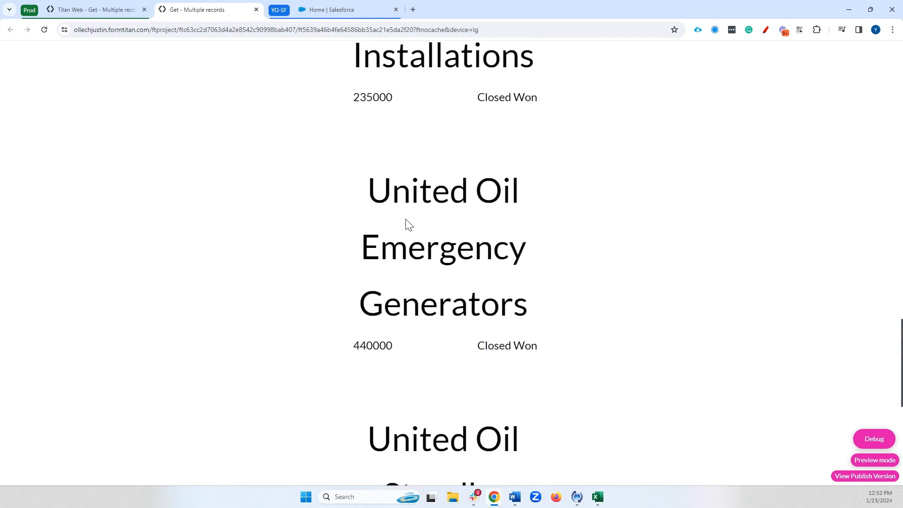
scroll(354, 97, up, 3)
scroll(411, 177, up, 5)
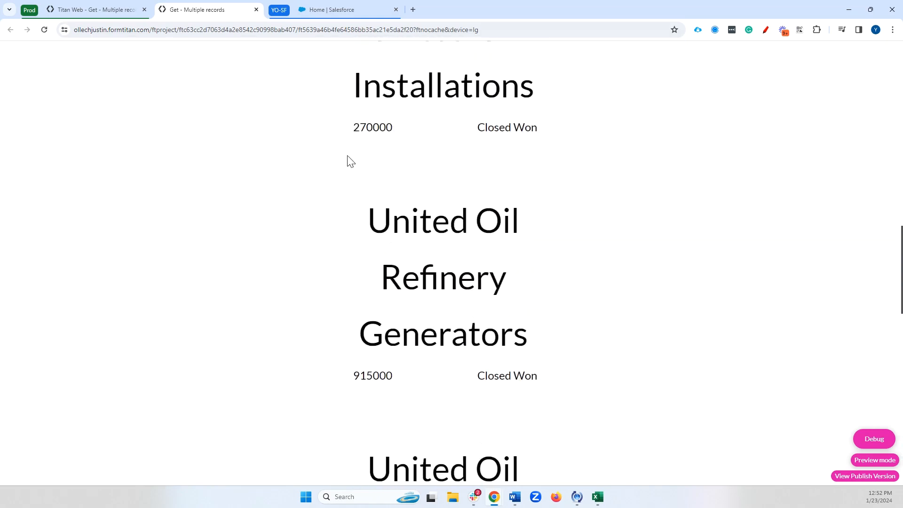
Close the preview and open the Opportunity record integration of the project's Salesforce integration for editing.
click(108, 12)
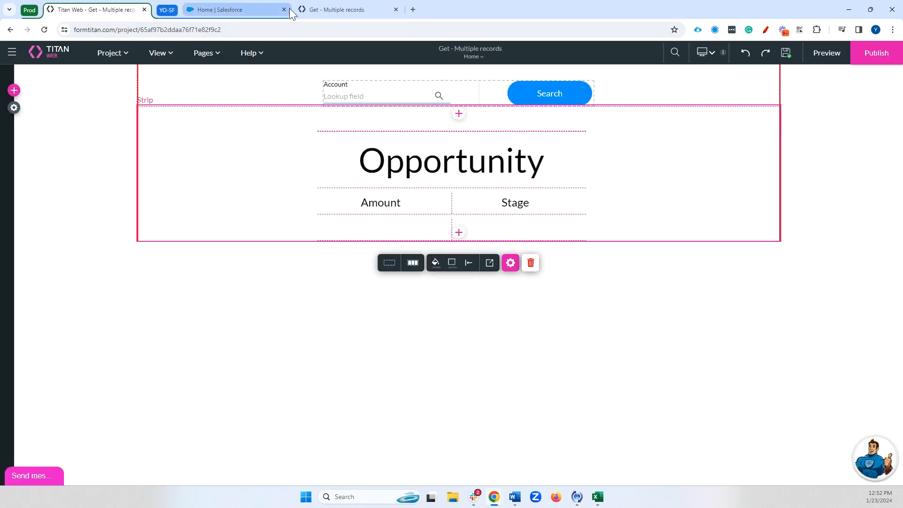
click(347, 10)
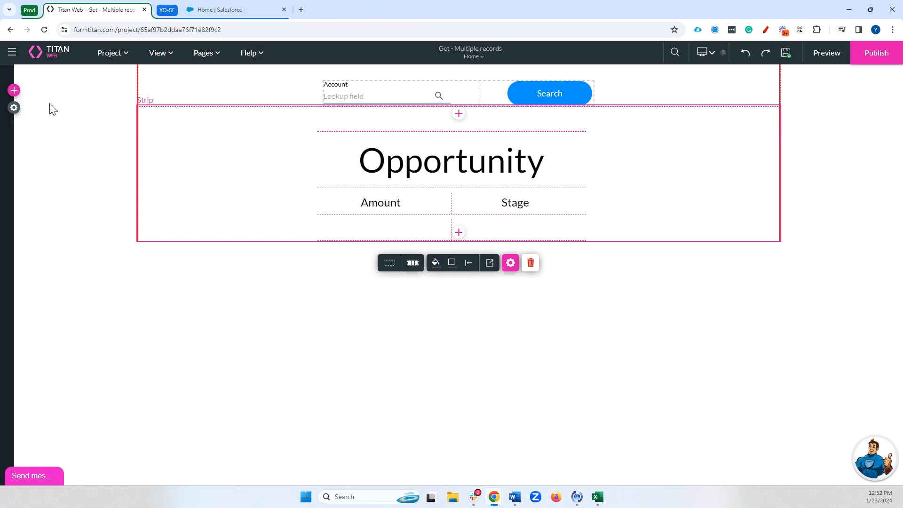
click(14, 107)
click(55, 211)
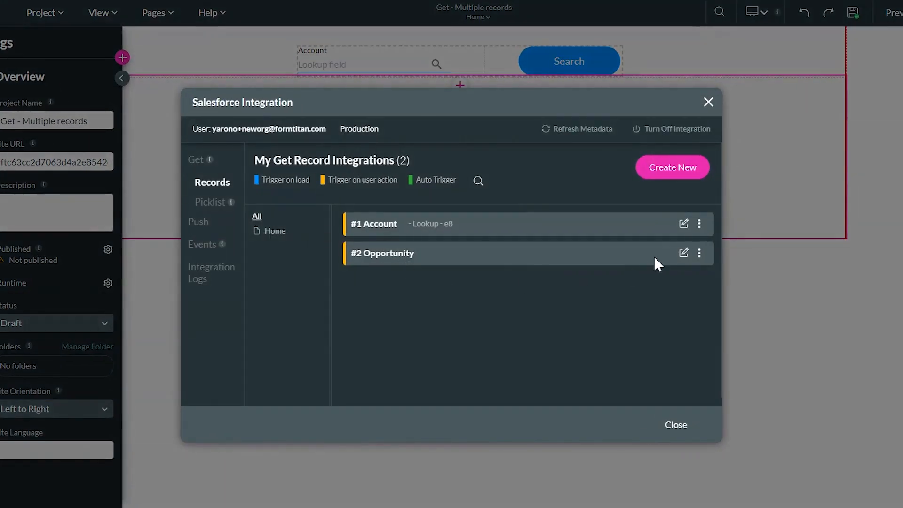
click(644, 252)
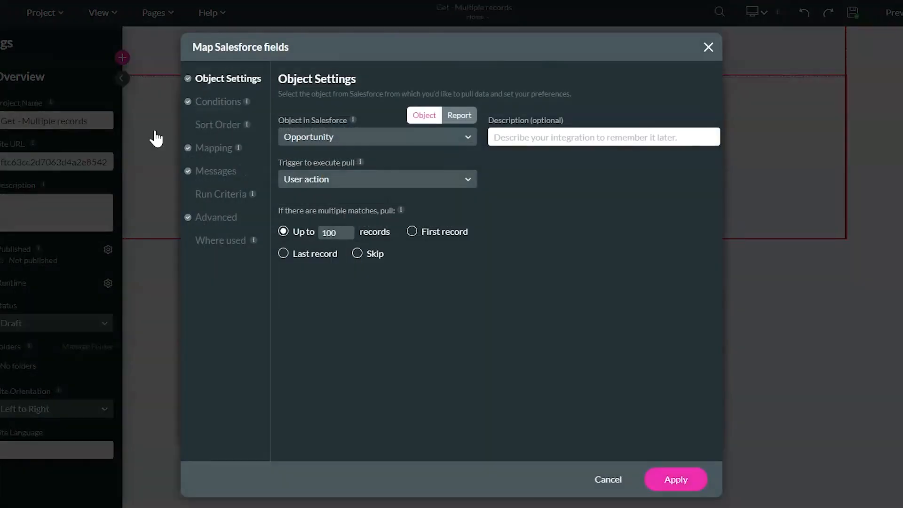
Sort the Opportunity integration's records by Amount in DESC order, apply the change and close the Salesforce integration.
click(221, 126)
click(384, 147)
text(amoun)
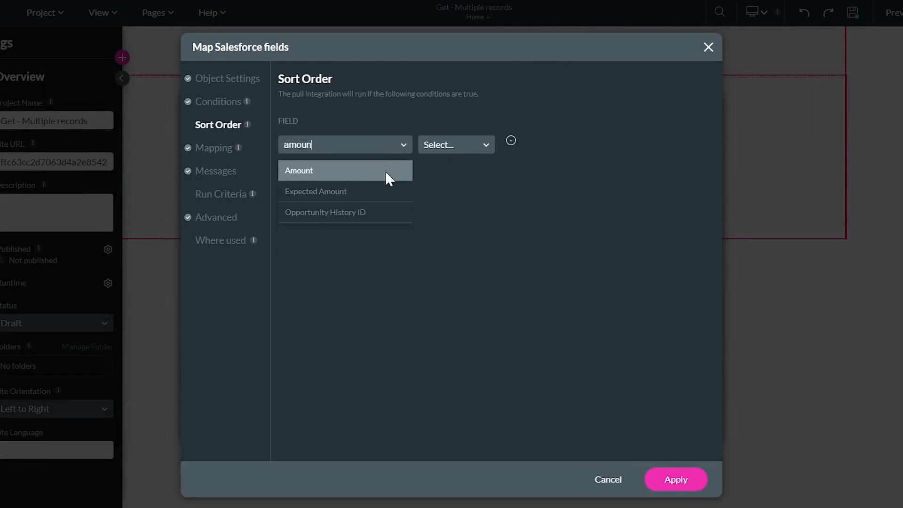
click(385, 170)
click(447, 148)
click(450, 192)
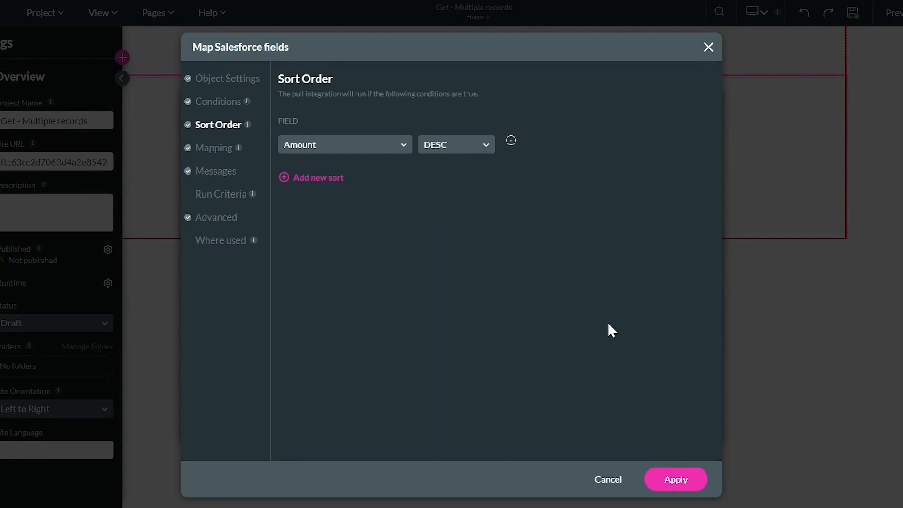
click(676, 474)
click(676, 425)
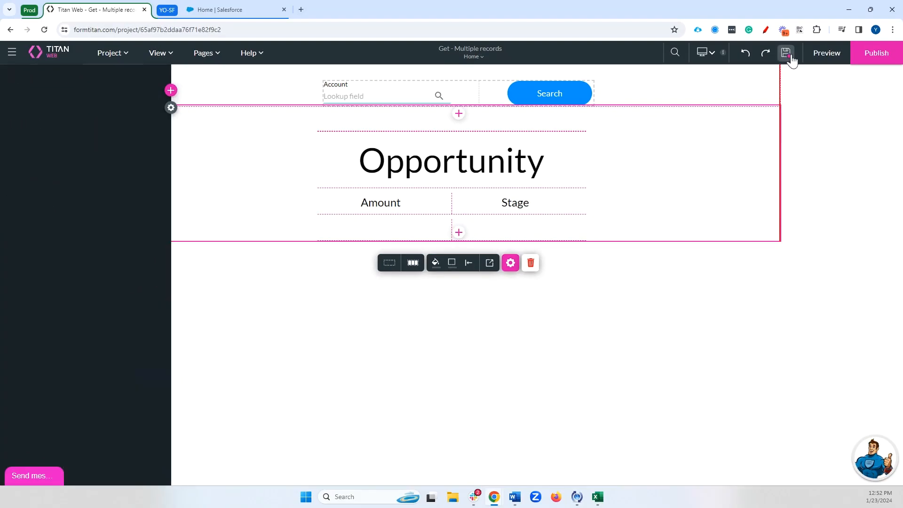
Preview the page with the sorting and search for the opportunities of the account United Oil & Gas Corp.
click(826, 53)
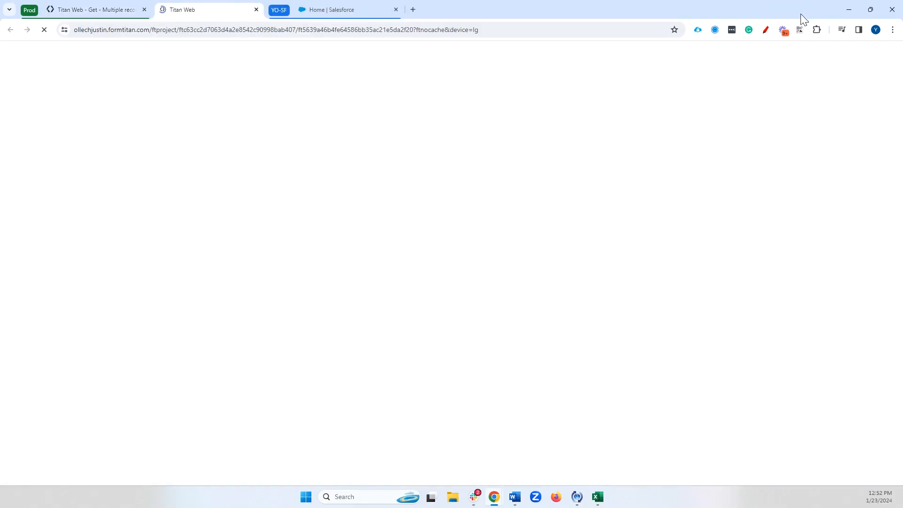
click(370, 68)
text(united)
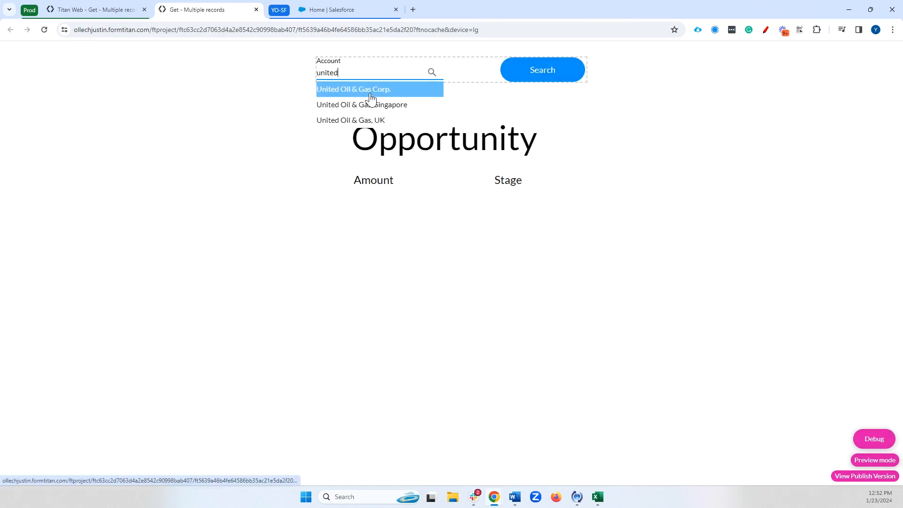
click(367, 89)
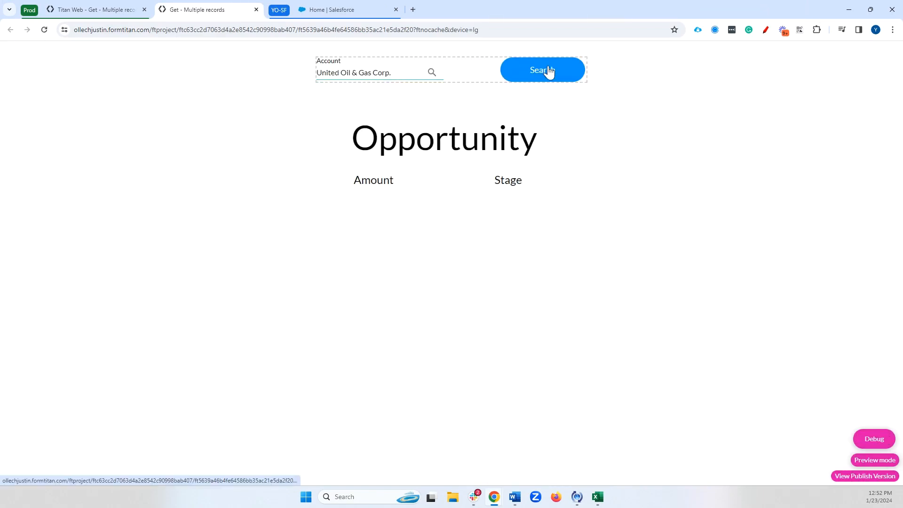
click(548, 70)
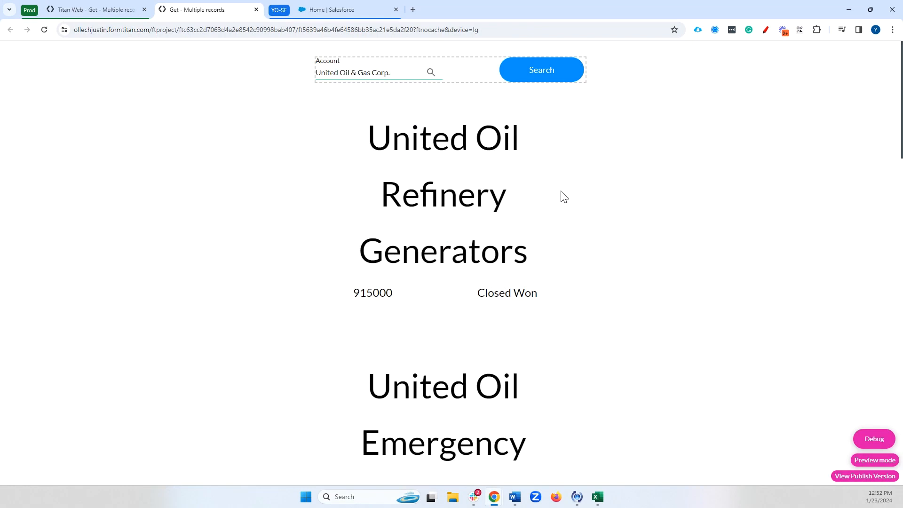
Highlight the amounts of the first three repeated opportunities one after another to check the sort order.
drag(344, 300, 399, 298)
scroll(564, 278, down, 3)
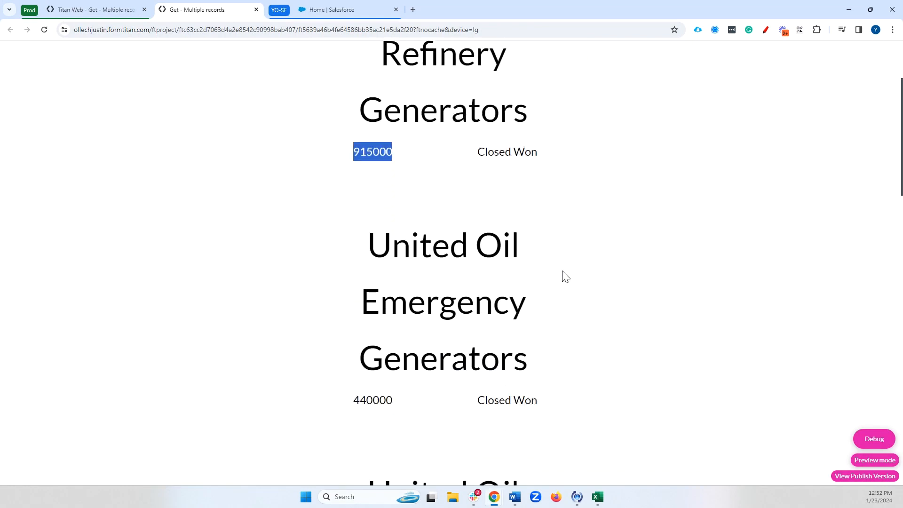
scroll(564, 273, down, 1)
scroll(564, 270, down, 2)
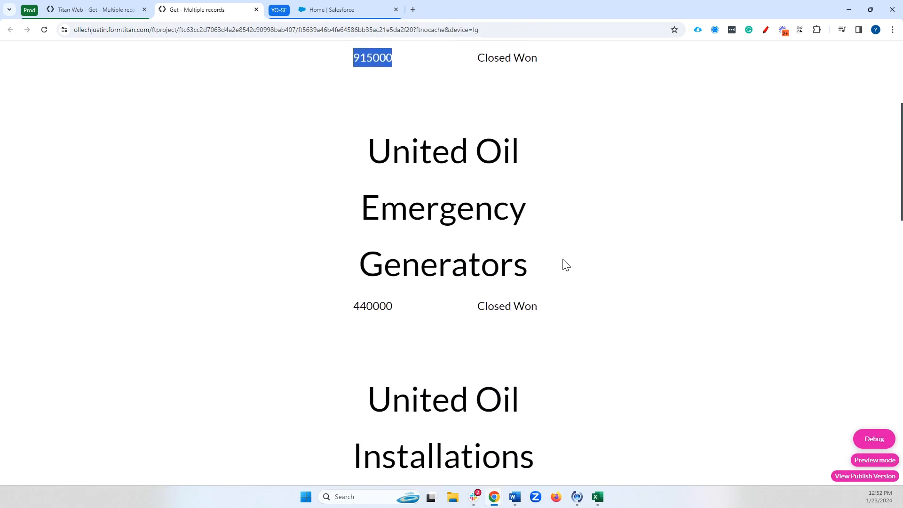
double_click(370, 259)
scroll(602, 254, down, 4)
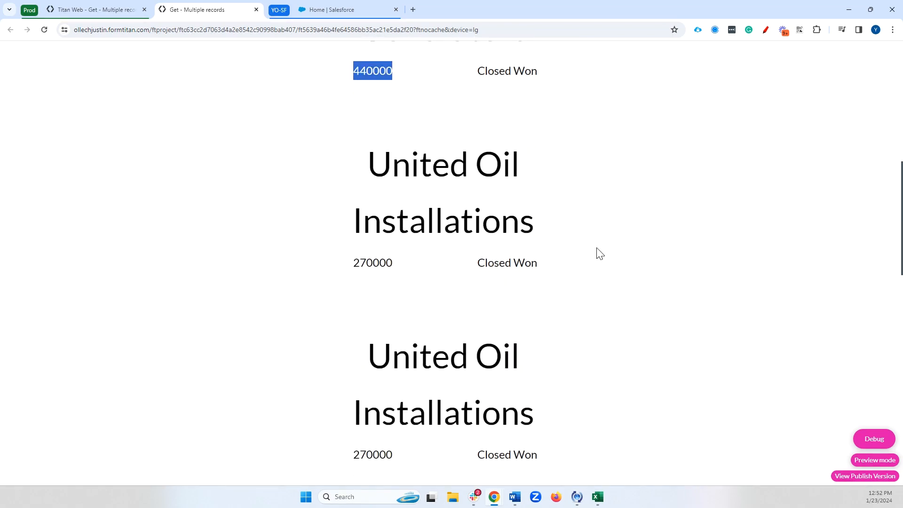
drag(355, 267, 466, 264)
Look through the remaining opportunities, highlight the last record's amount and return to the start of the list.
scroll(551, 256, down, 10)
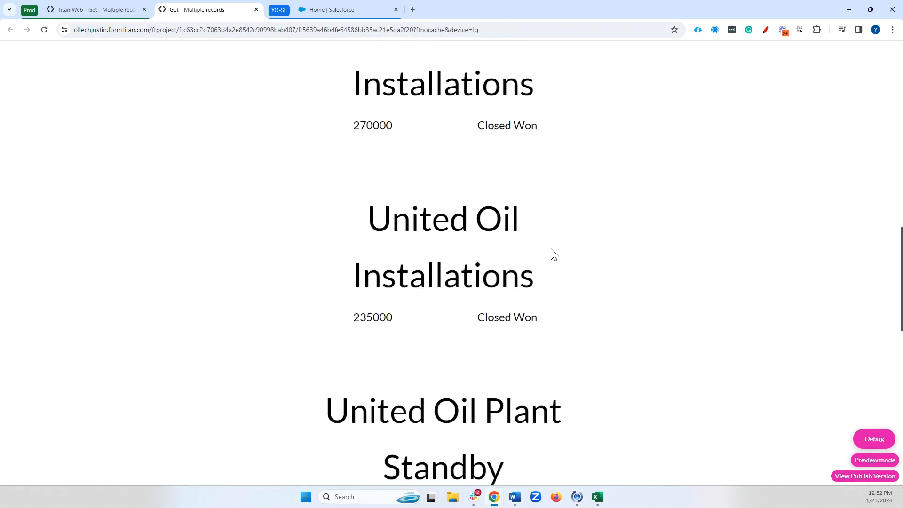
scroll(555, 253, down, 15)
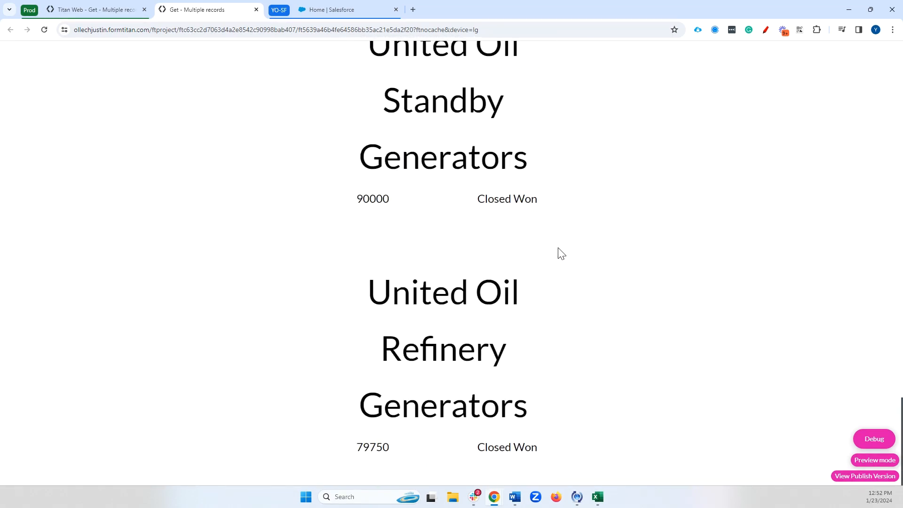
double_click(373, 447)
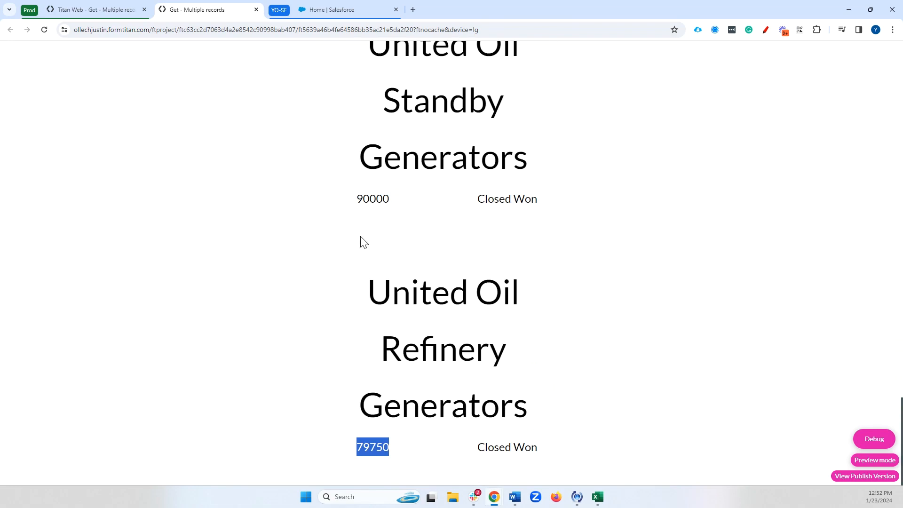
scroll(405, 167, up, 20)
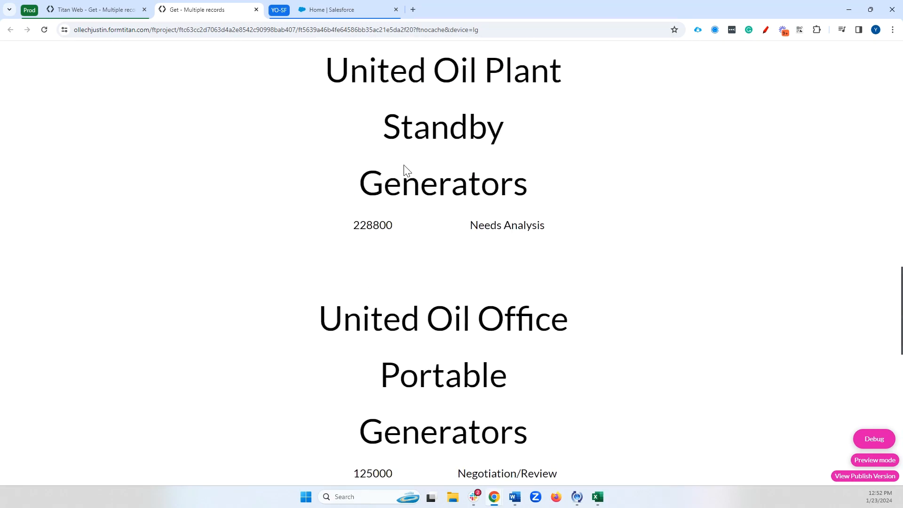
scroll(407, 167, up, 4)
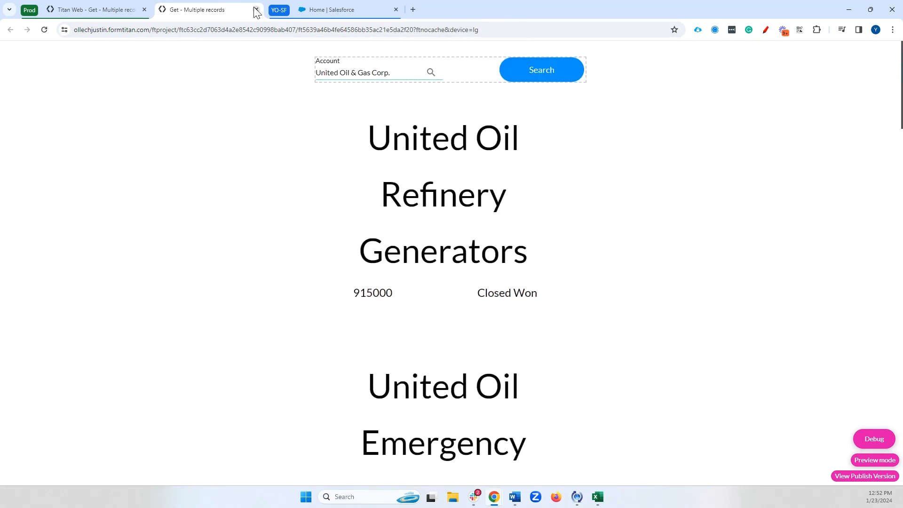
Close the preview and increase the height of the strip holding the Account lookup and Search button.
click(255, 9)
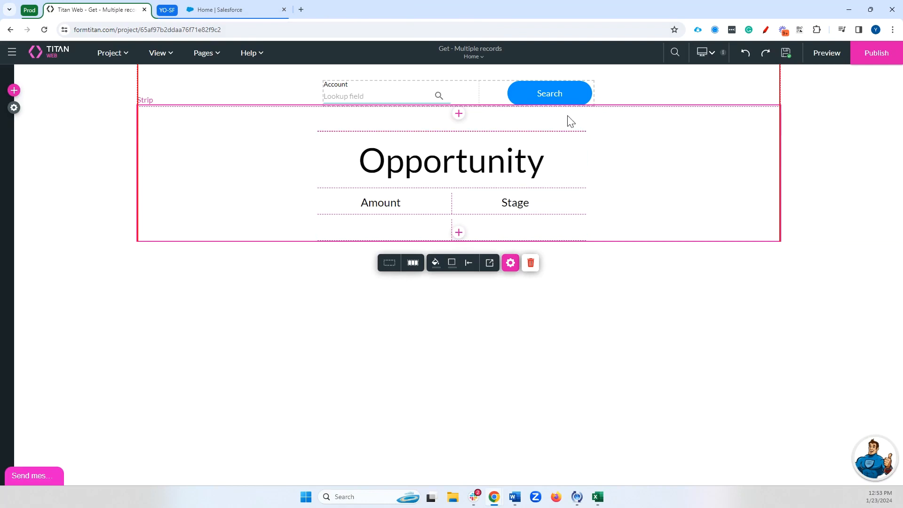
click(630, 92)
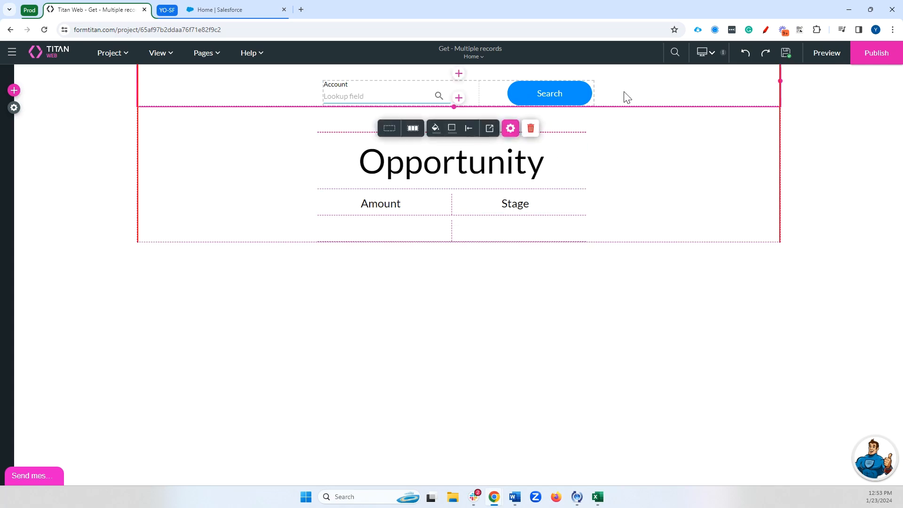
drag(454, 106, 469, 208)
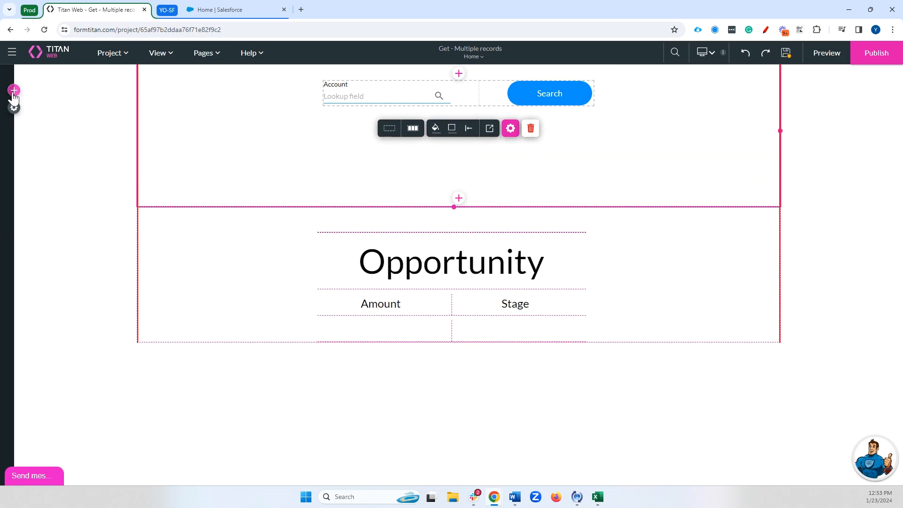
Find the input elements, place a Text Field below the Account lookup and widen it to about 1187 px.
click(14, 93)
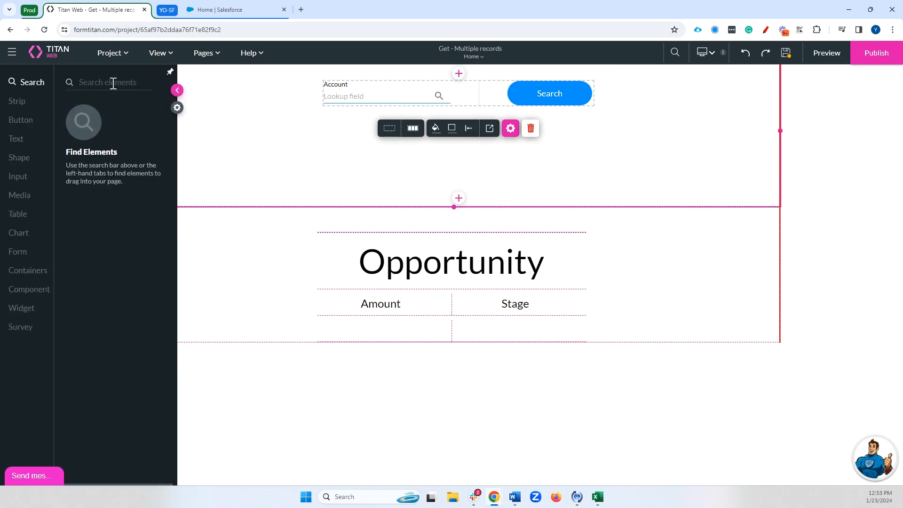
click(113, 83)
text(inpu)
drag(104, 171, 345, 149)
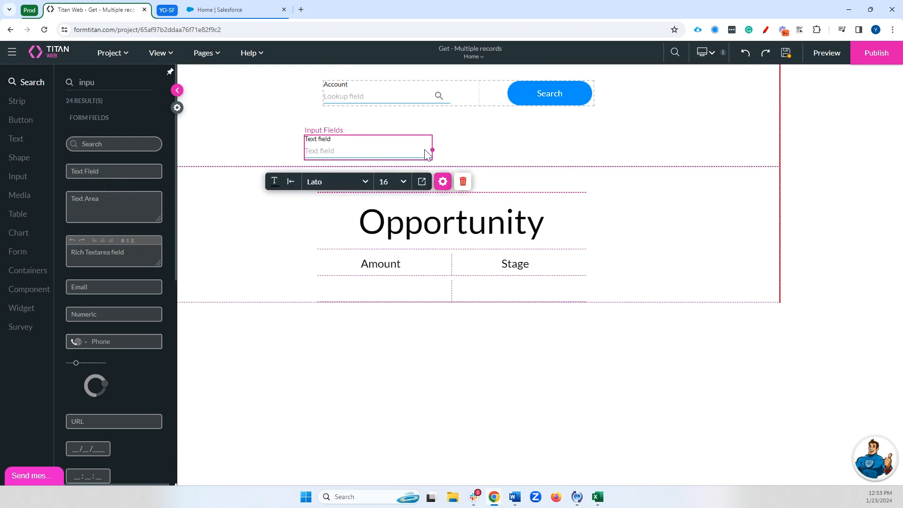
drag(433, 150, 720, 148)
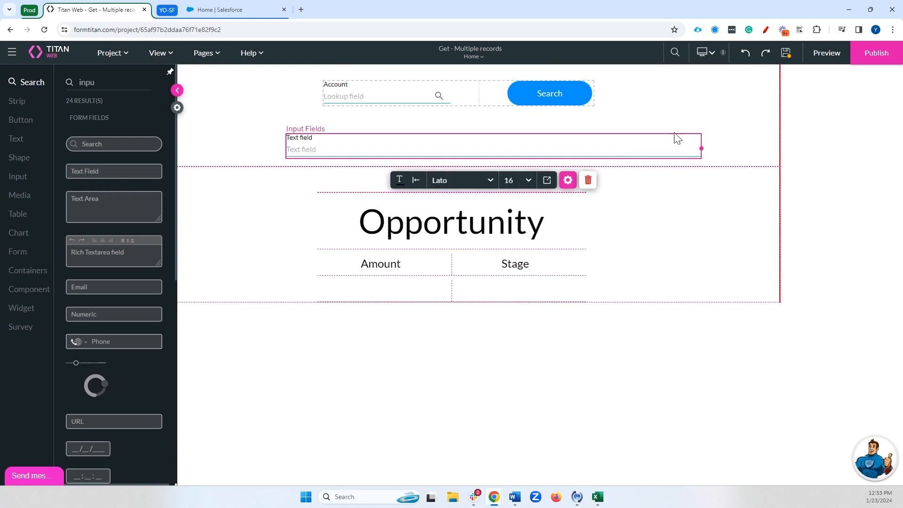
drag(725, 98, 696, 140)
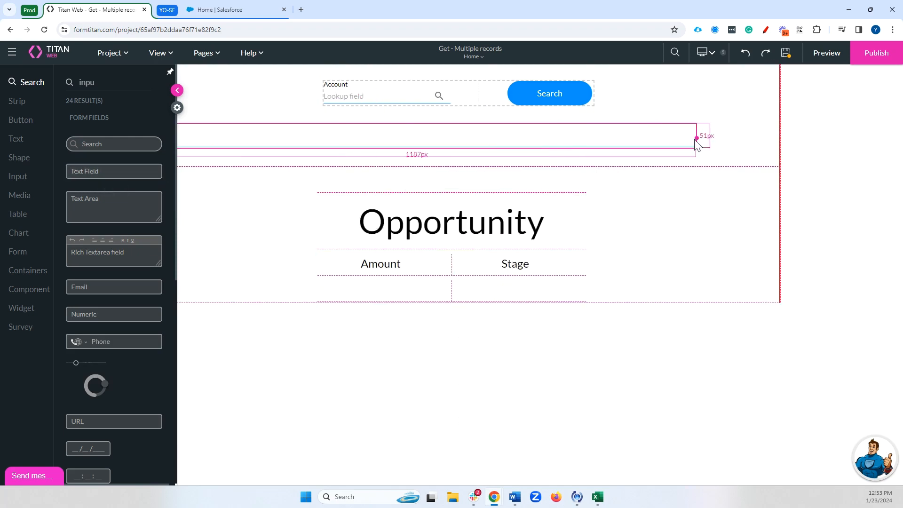
drag(559, 142, 582, 145)
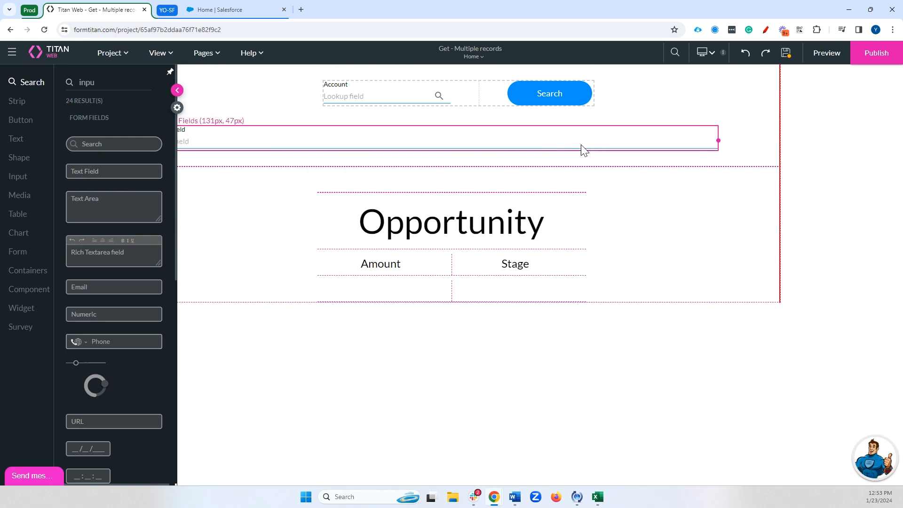
Delete the strip containing the Opportunity, Amount and Stage texts from the page.
click(264, 200)
click(536, 324)
click(544, 323)
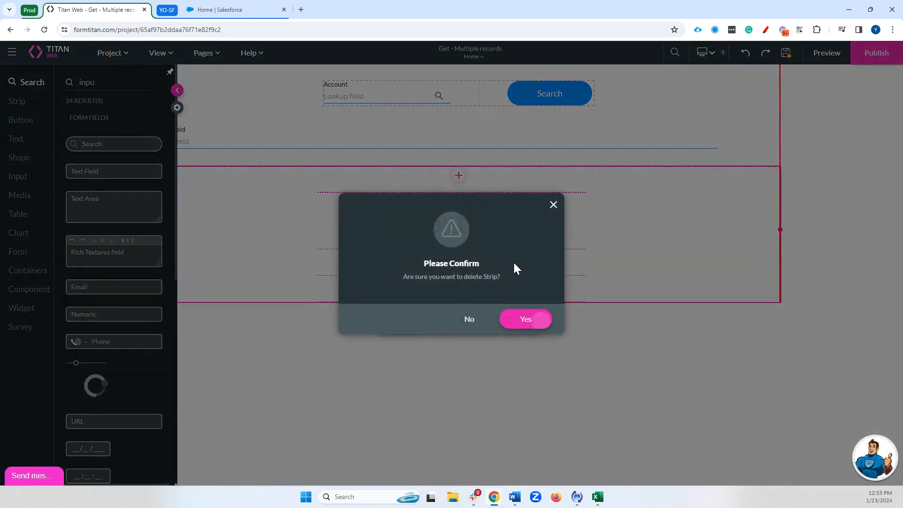
In the Salesforce Opportunity get integration, map the page's Text field to the Name field and apply the mapping.
click(333, 143)
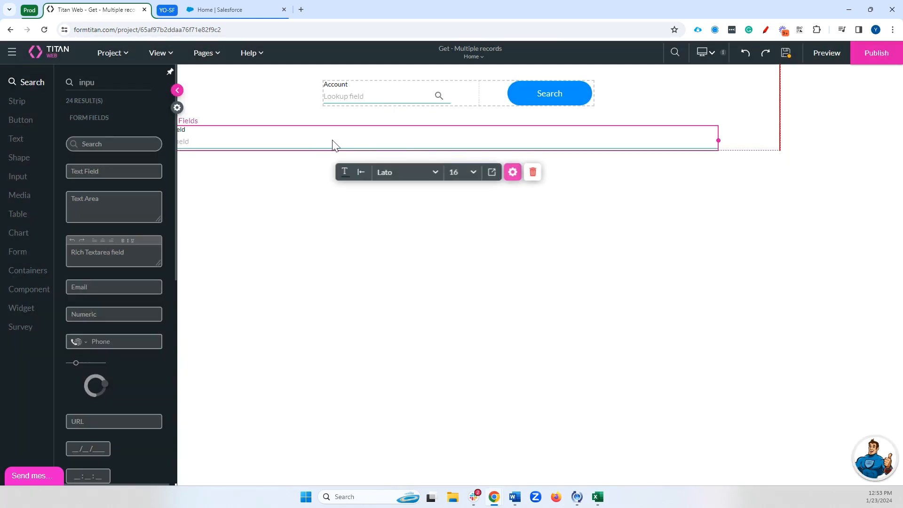
click(177, 108)
click(55, 198)
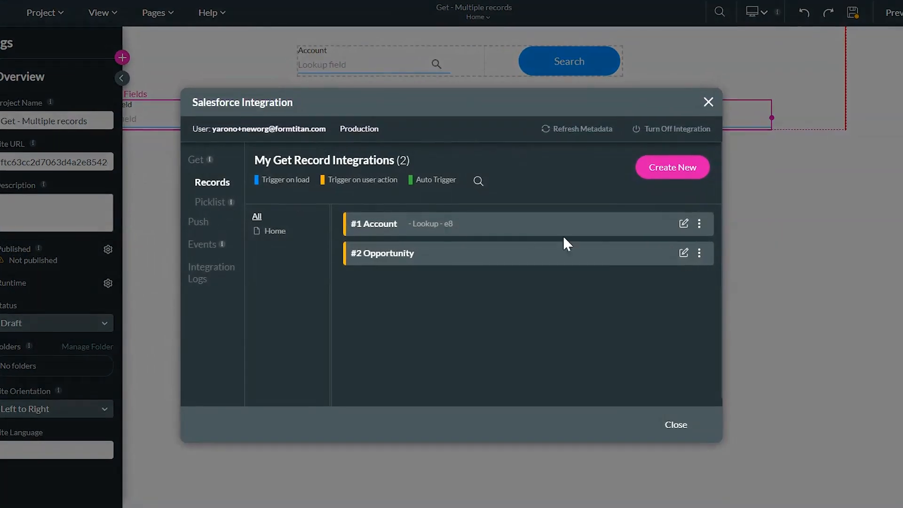
click(641, 258)
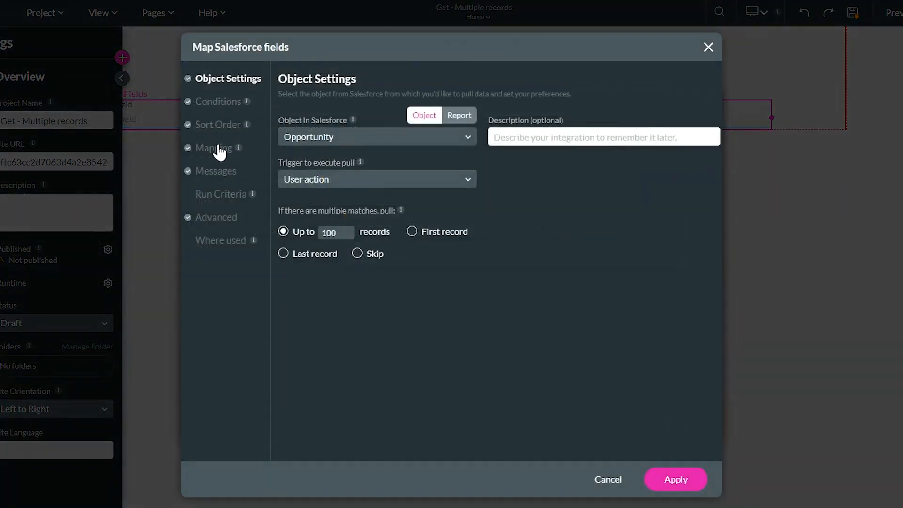
click(217, 149)
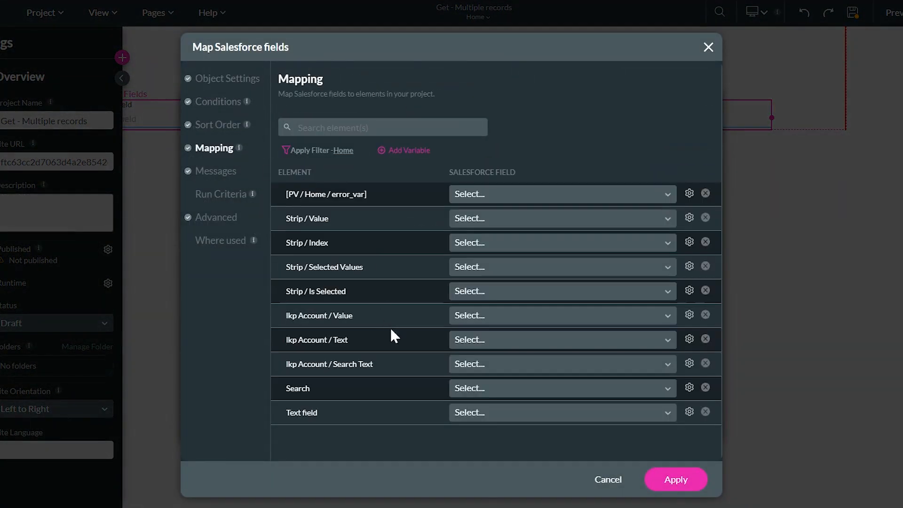
click(498, 414)
text(na)
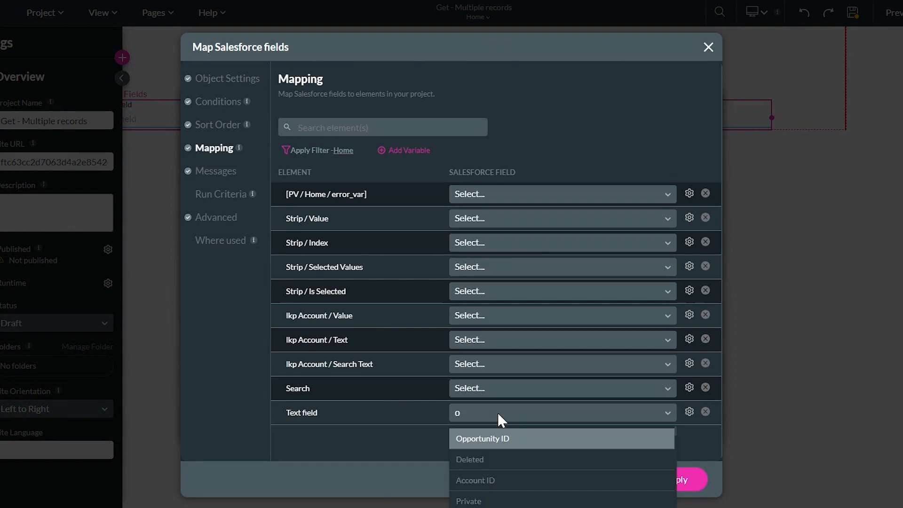
text(me)
click(522, 439)
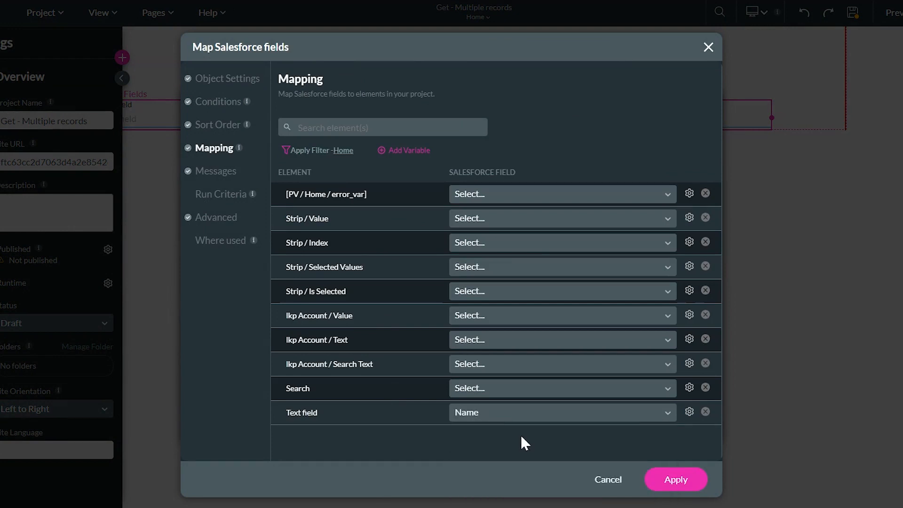
click(671, 483)
click(685, 429)
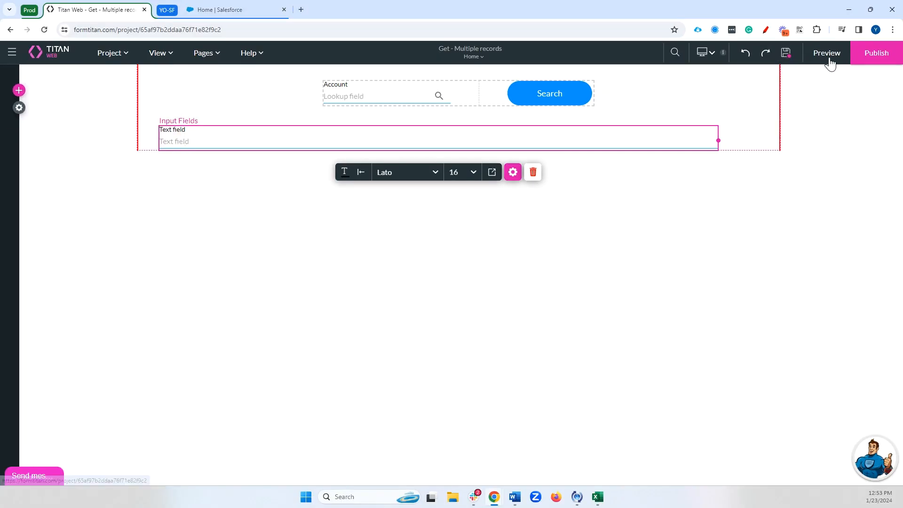
Preview the page, choose United Oil & Gas Corp. as the account and run the search.
click(829, 60)
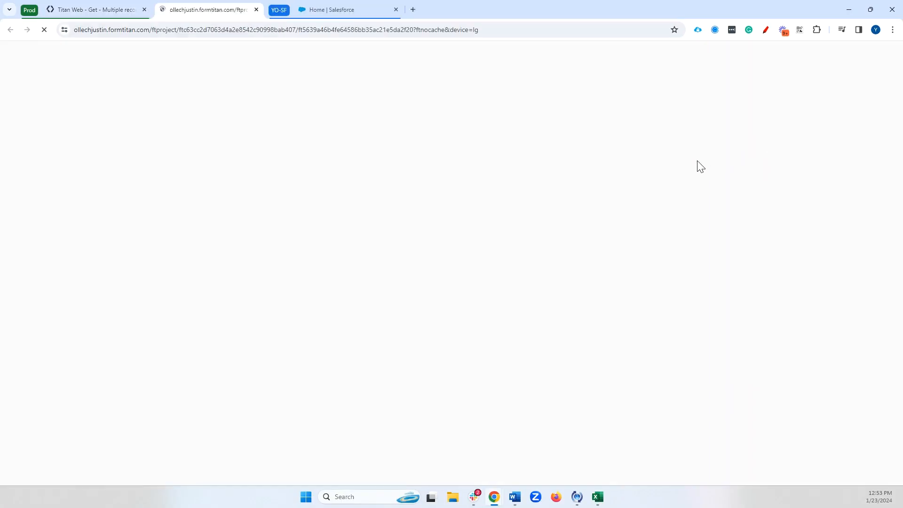
click(363, 74)
click(631, 141)
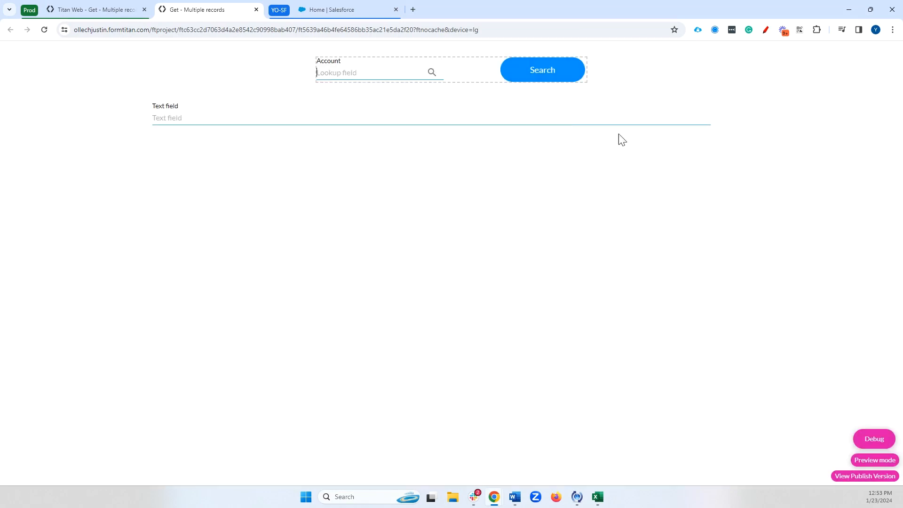
text(united)
click(354, 92)
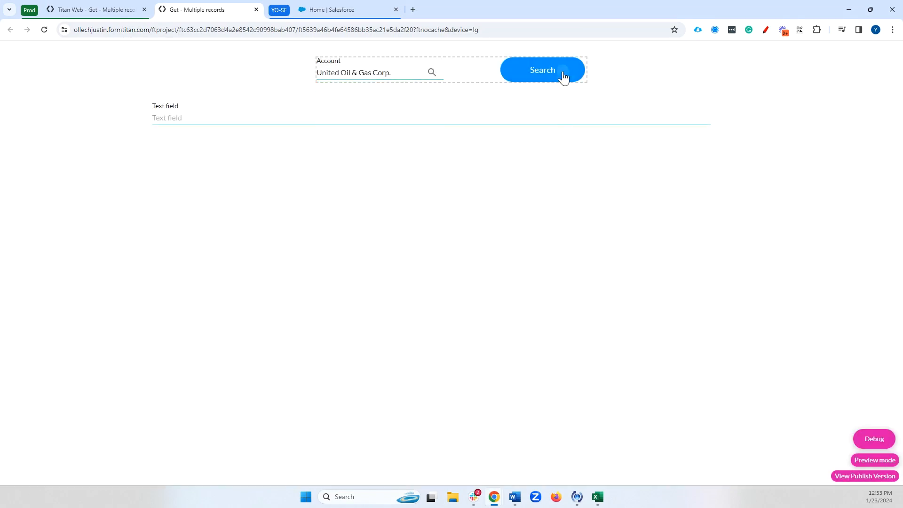
click(564, 71)
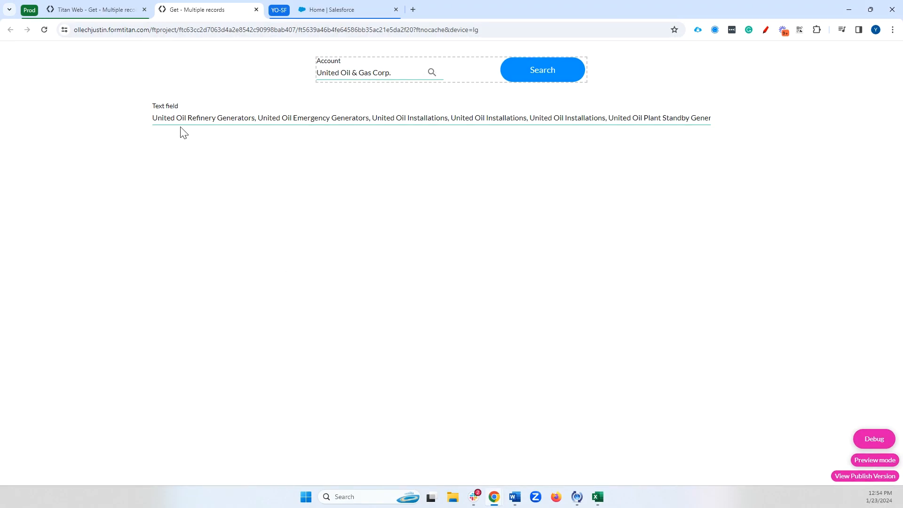
Highlight the opportunity names in the text field to review them, and close the preview.
drag(153, 118, 747, 125)
click(570, 165)
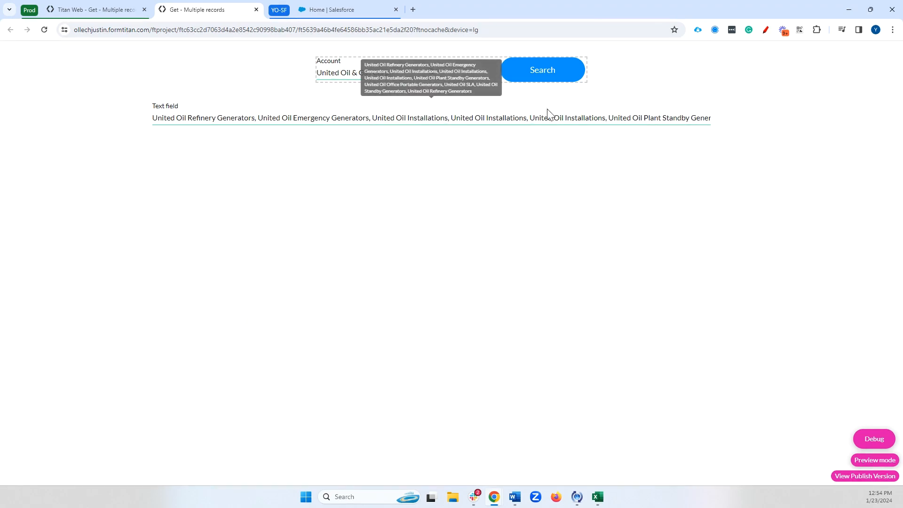
click(257, 9)
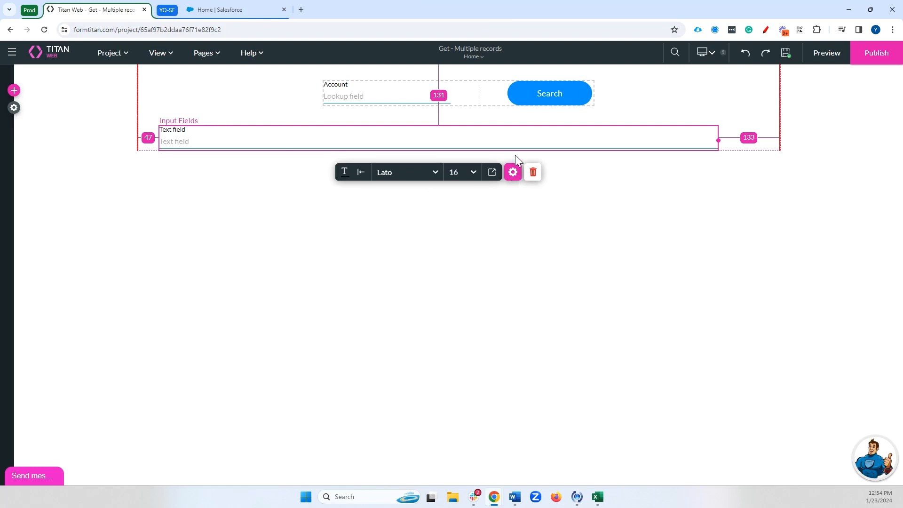
Add a static variable named amount to the Home page's actions configuration.
click(221, 54)
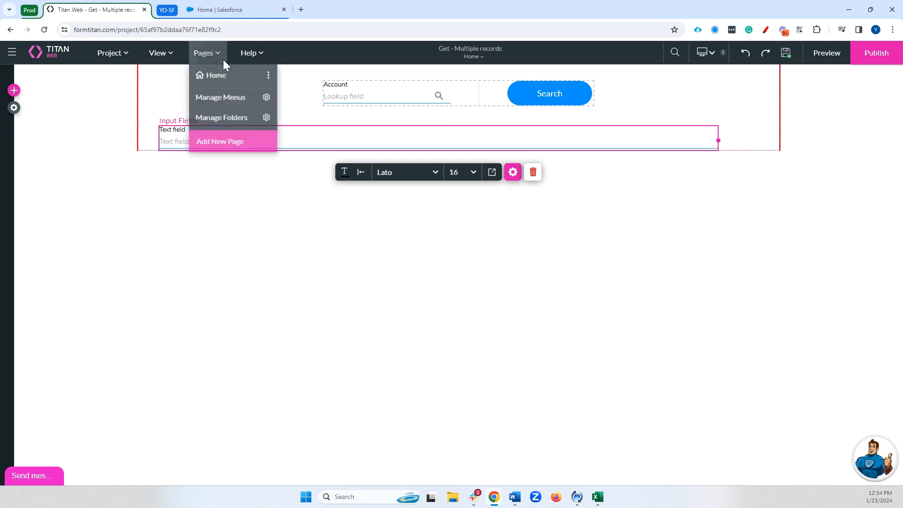
click(270, 76)
click(357, 276)
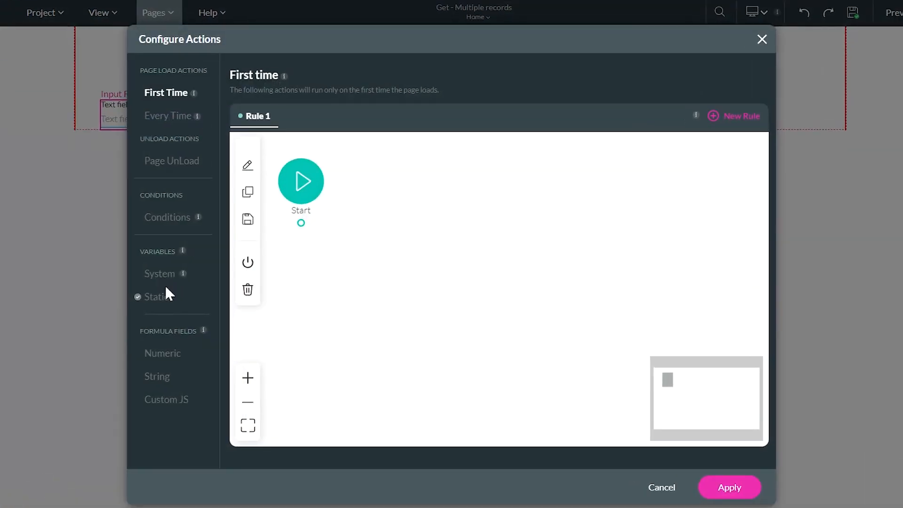
click(208, 288)
click(296, 452)
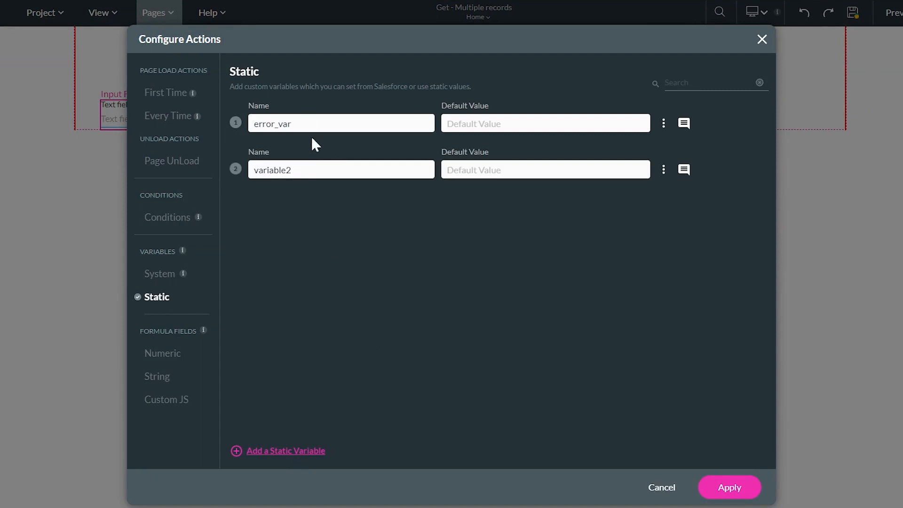
drag(320, 170, 201, 169)
text(amount)
Add a numeric formula variable named sum_opp_amnt to the Home page.
click(163, 365)
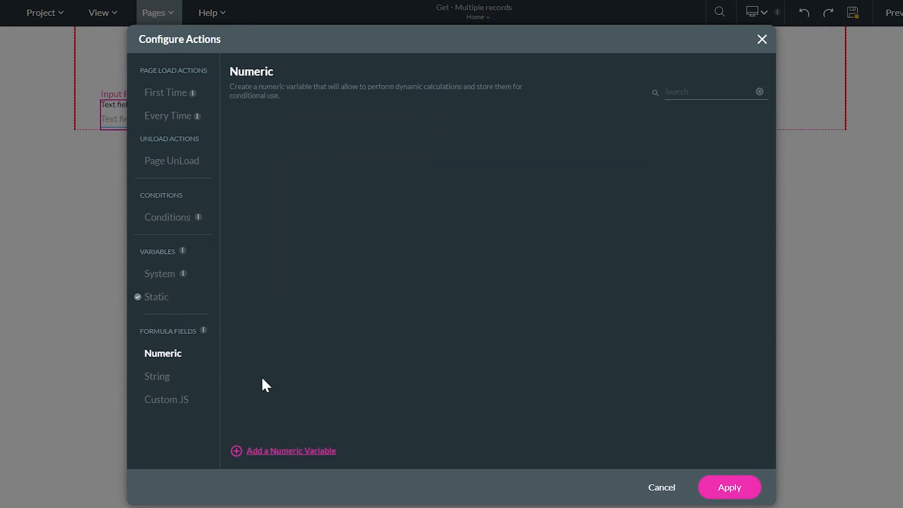
click(283, 452)
drag(432, 142, 249, 133)
text(sum)
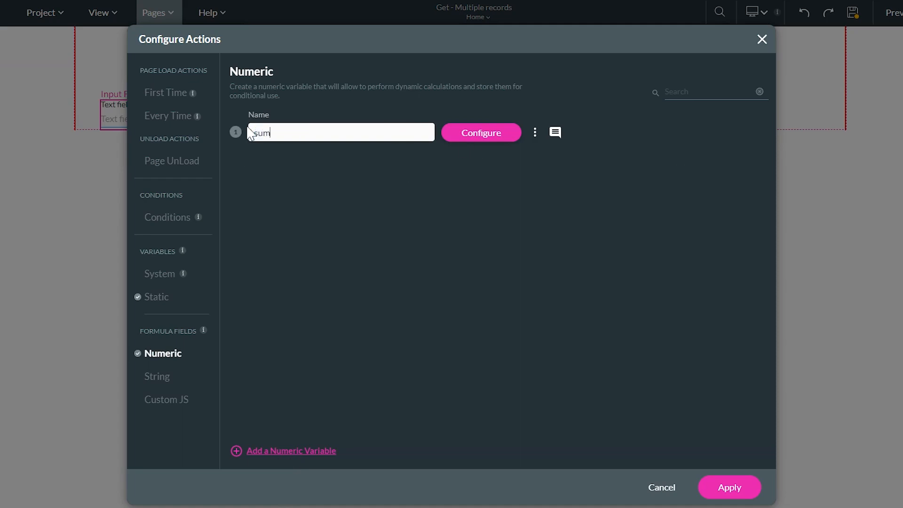
text(_opp_amnt)
Configure sum_opp_amnt with the [PV / Home / amount] variable as its formula and apply the page's action settings.
click(481, 133)
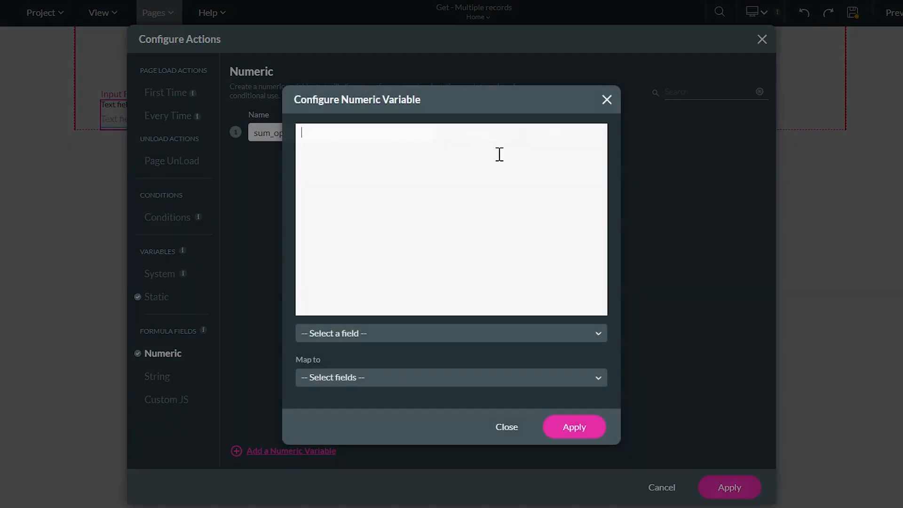
click(383, 333)
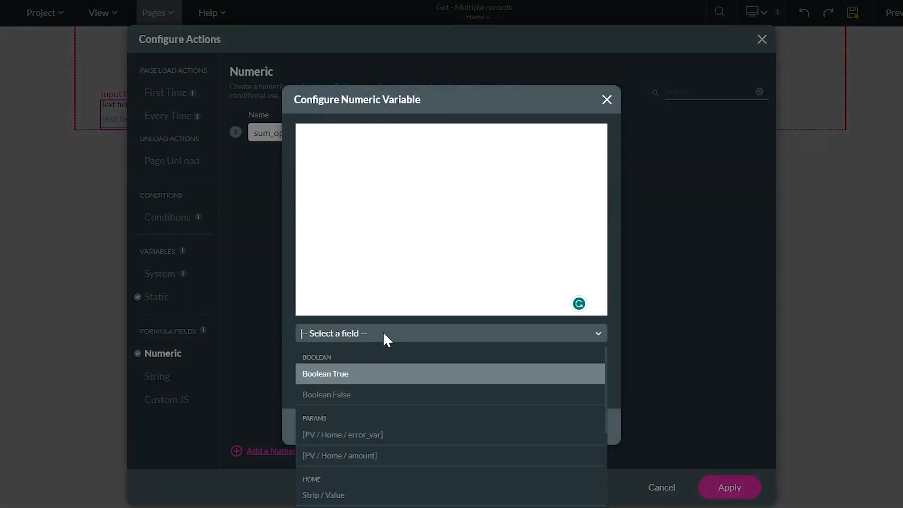
text(amount)
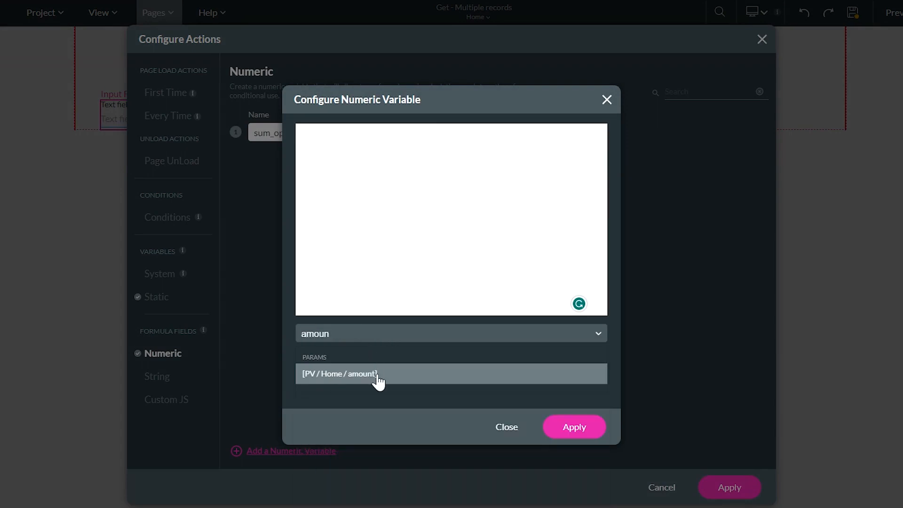
click(374, 373)
click(582, 437)
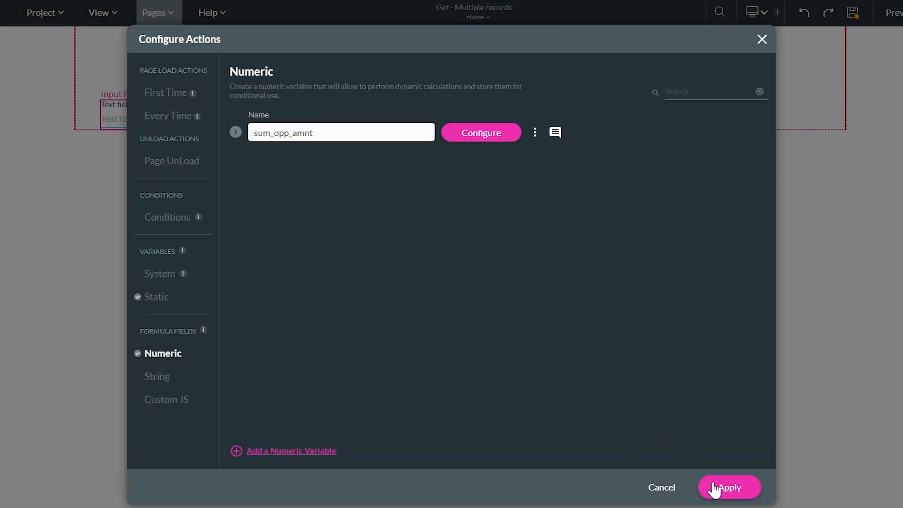
click(719, 486)
In the Salesforce Opportunity get integration, map the [PV / Home / amount] variable to the Amount field and apply it.
click(14, 108)
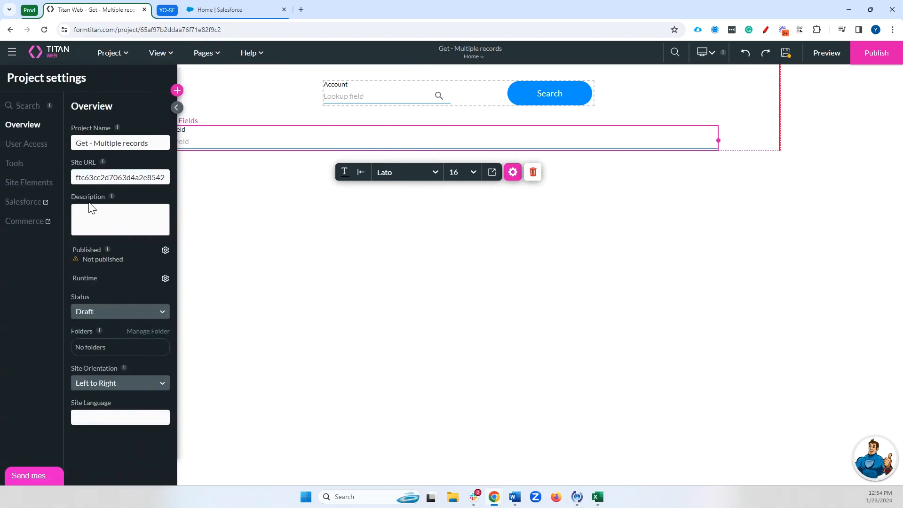
click(54, 201)
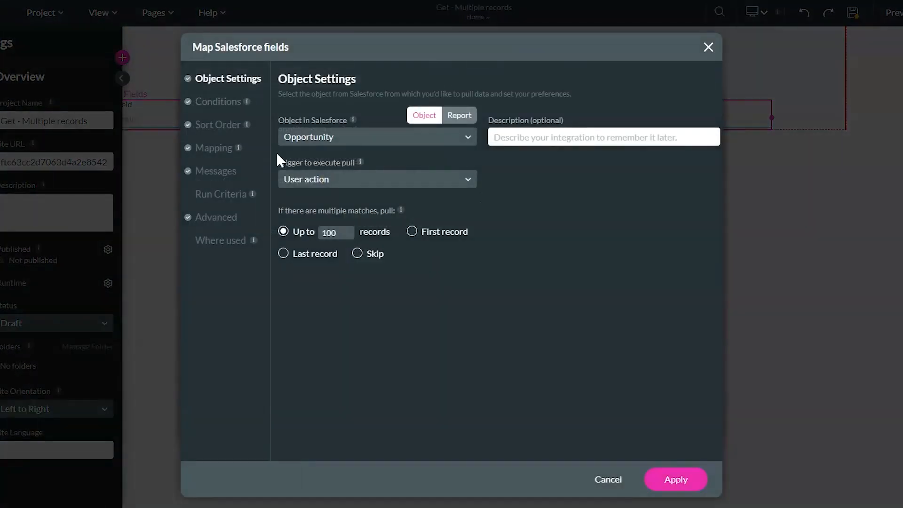
click(214, 149)
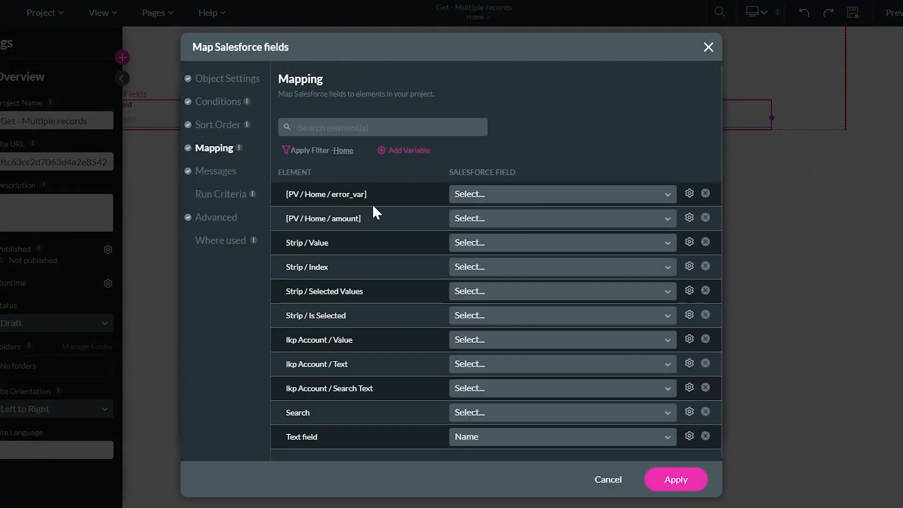
click(491, 220)
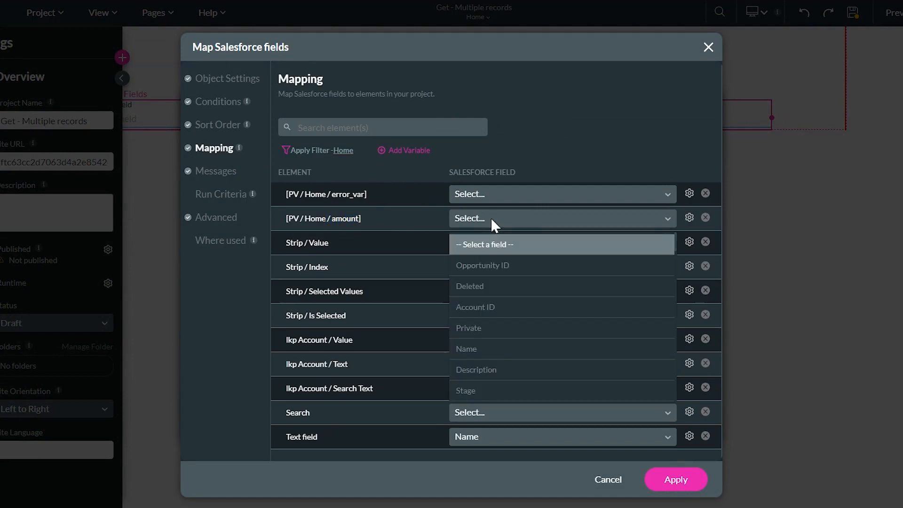
text(a)
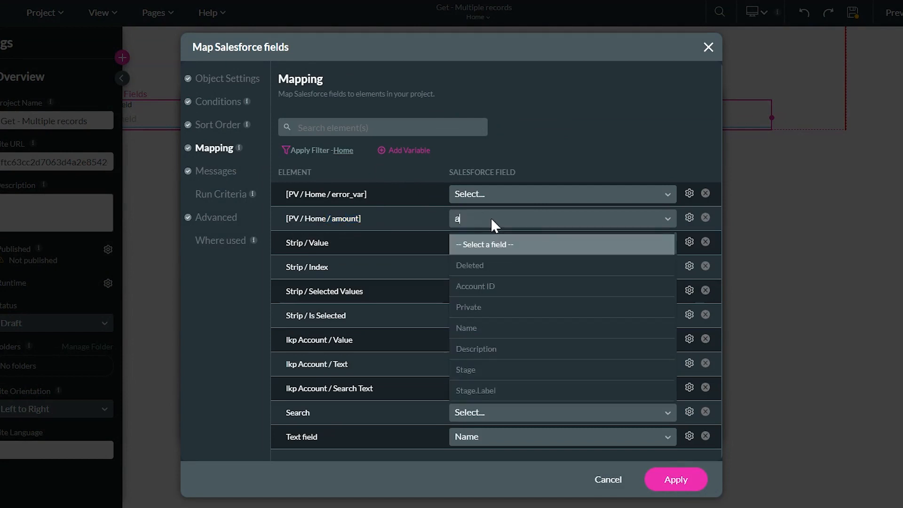
text(mount)
click(485, 246)
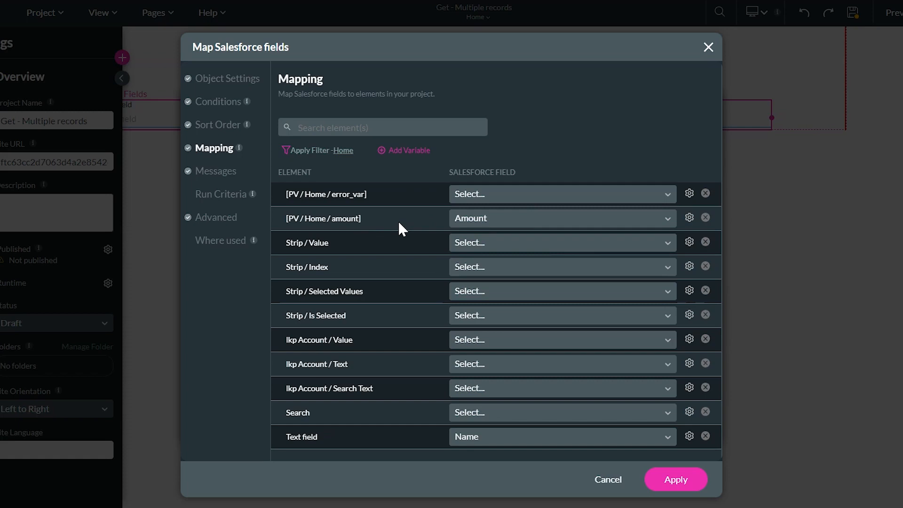
click(676, 480)
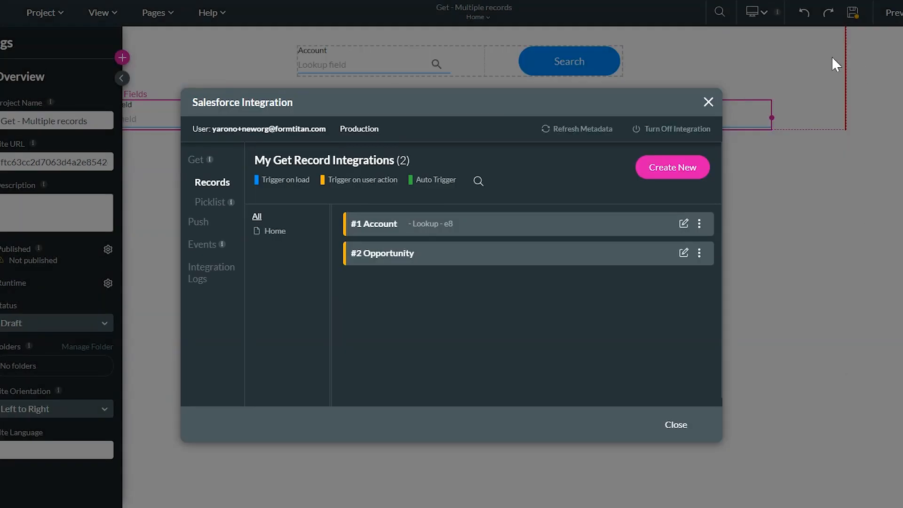
click(705, 428)
Check the Debug Mode setting among the project tools, save the project and open its preview.
click(49, 150)
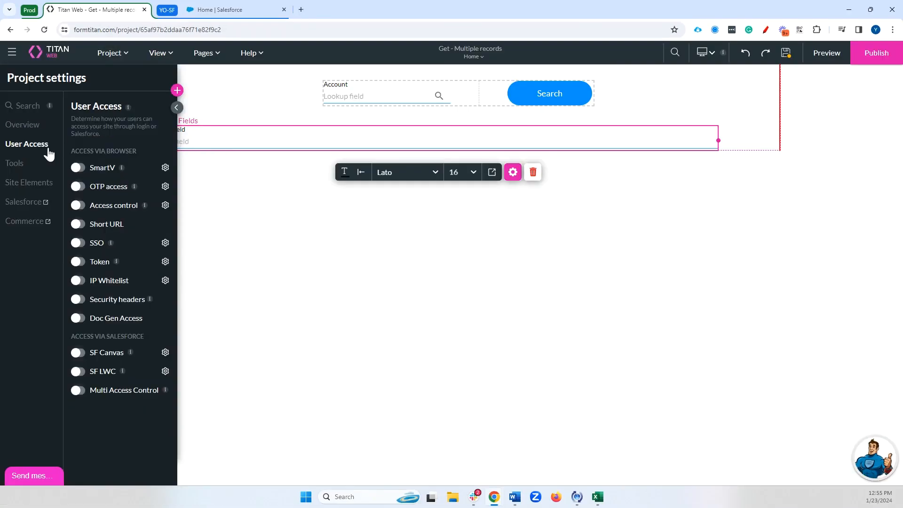
click(54, 165)
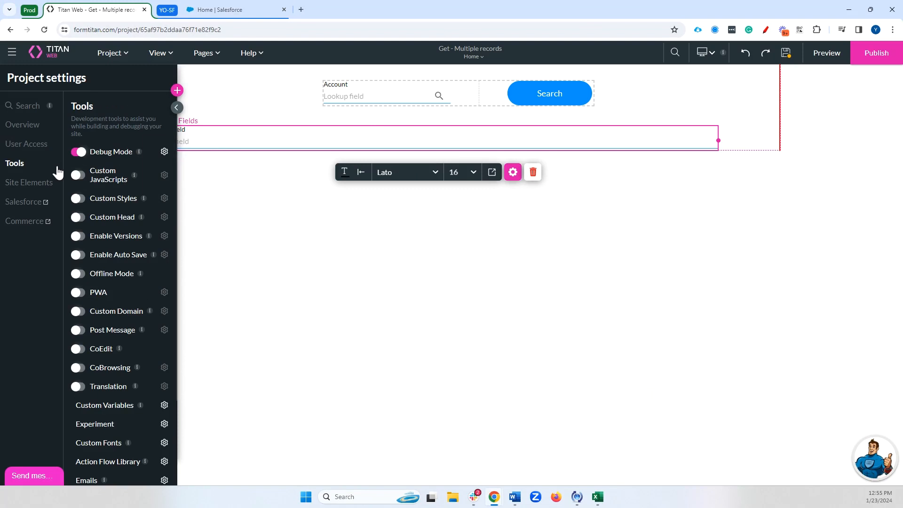
click(788, 54)
click(817, 55)
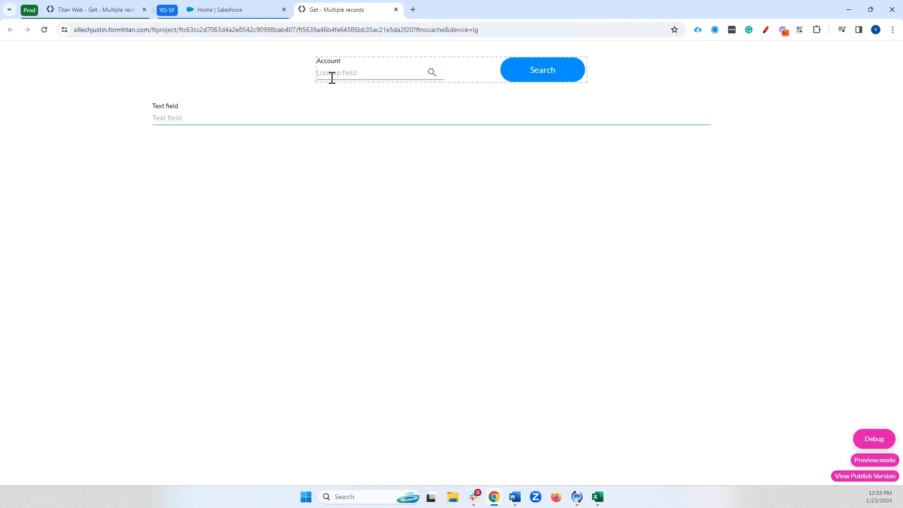
Select United Oil & Gas Corp. in the preview's Account lookup and search for its opportunities.
click(330, 75)
text(unied)
click(329, 88)
click(554, 84)
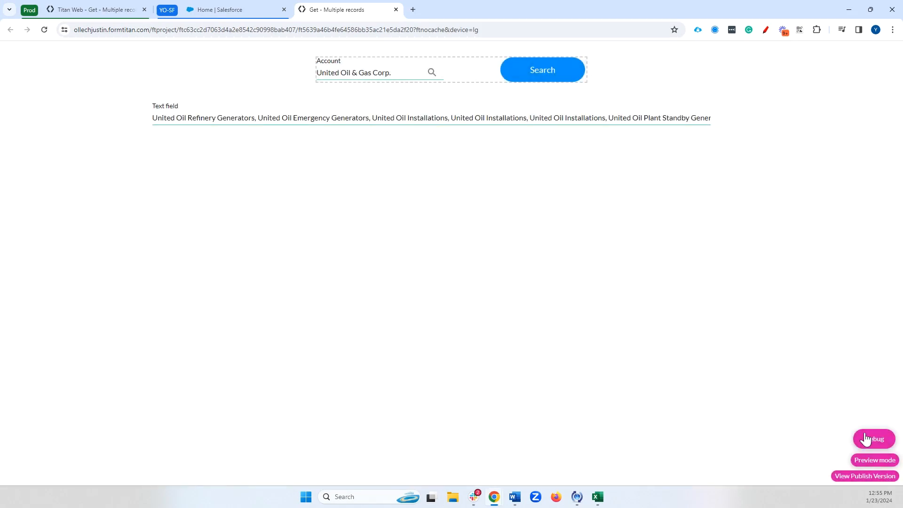
Open the project's debug view and highlight the values of the amount and sum_opp_amnt variables to compare them.
click(871, 439)
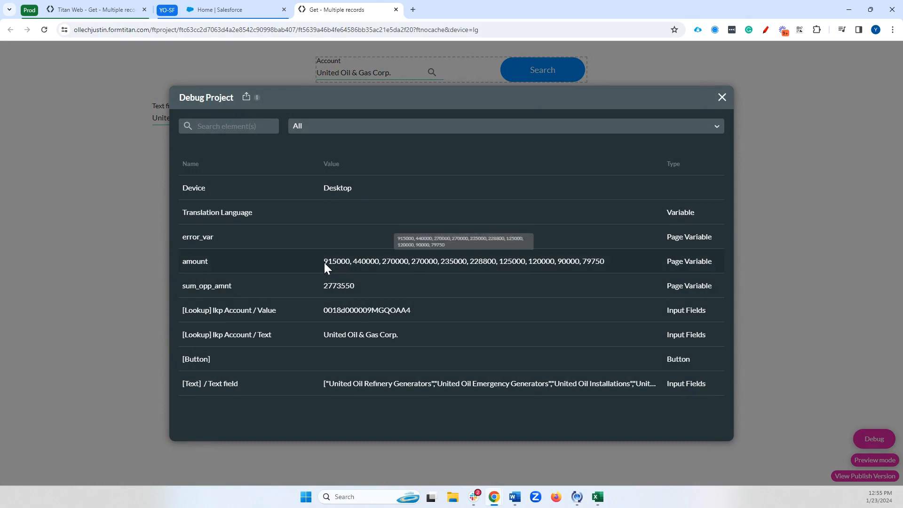
drag(323, 263, 608, 263)
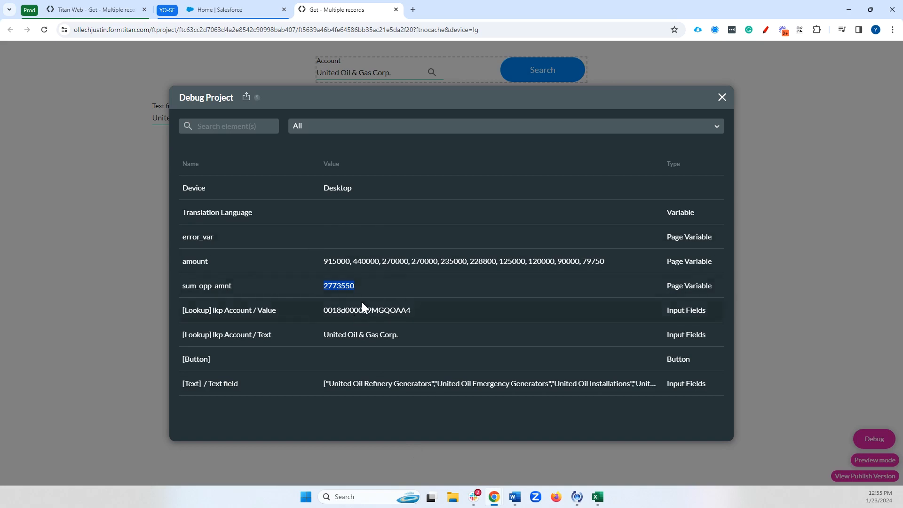
click(425, 291)
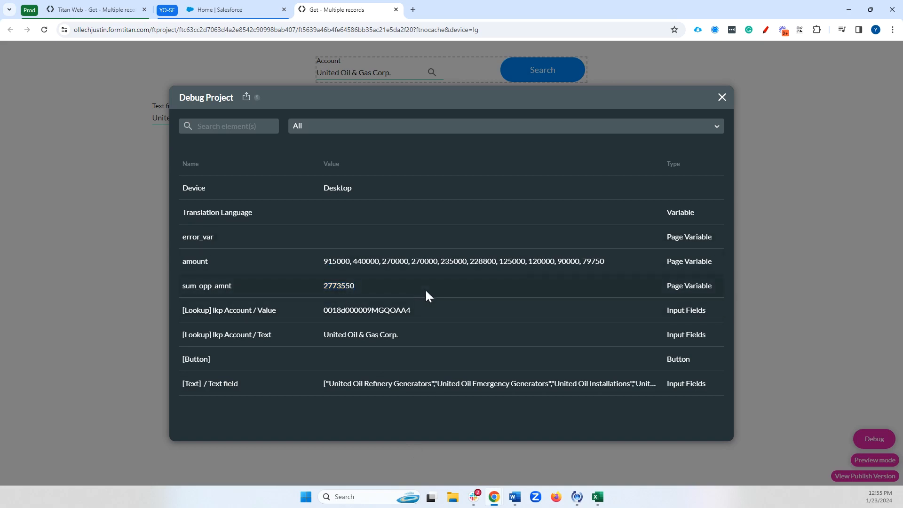